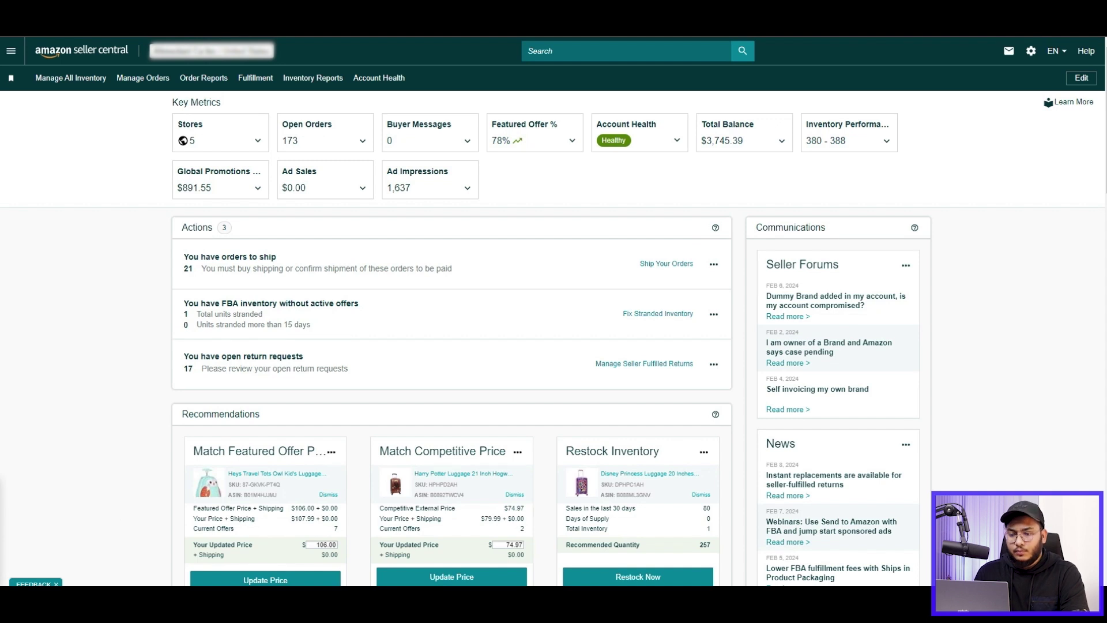
Step: Open Product Opportunity Explorer from the Growth section of the main menu
left_click(11, 51)
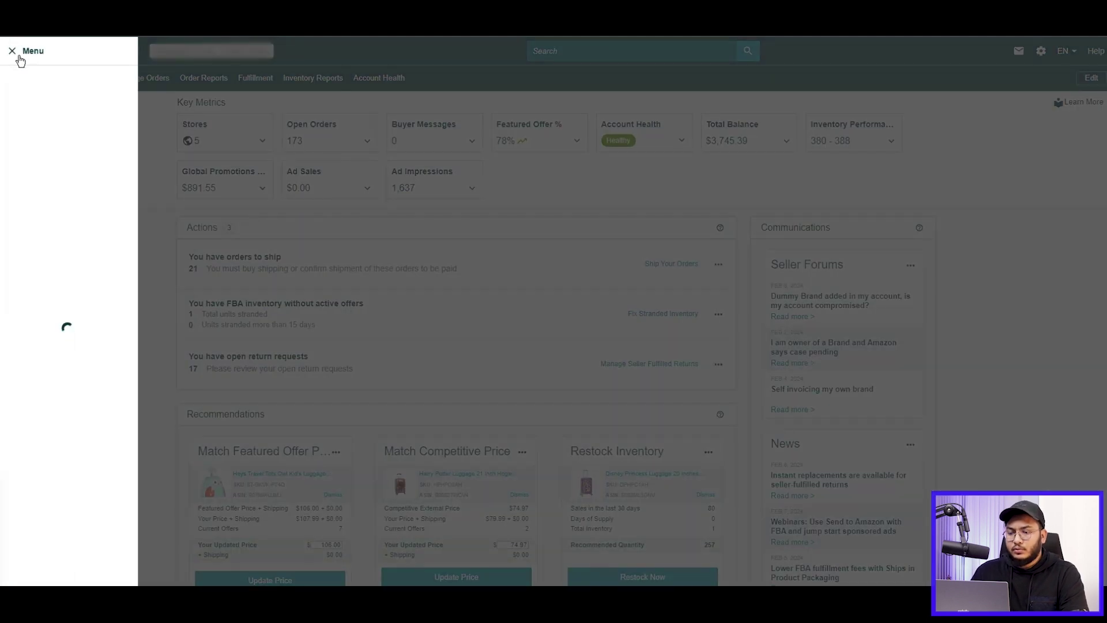
mouse_move(54, 263)
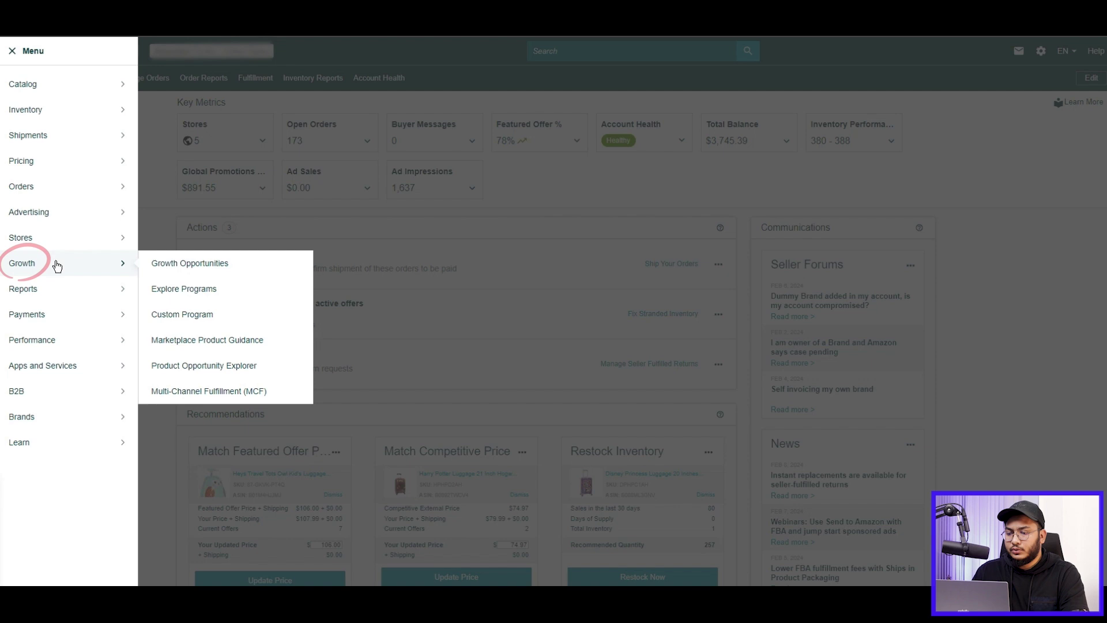
left_click(199, 365)
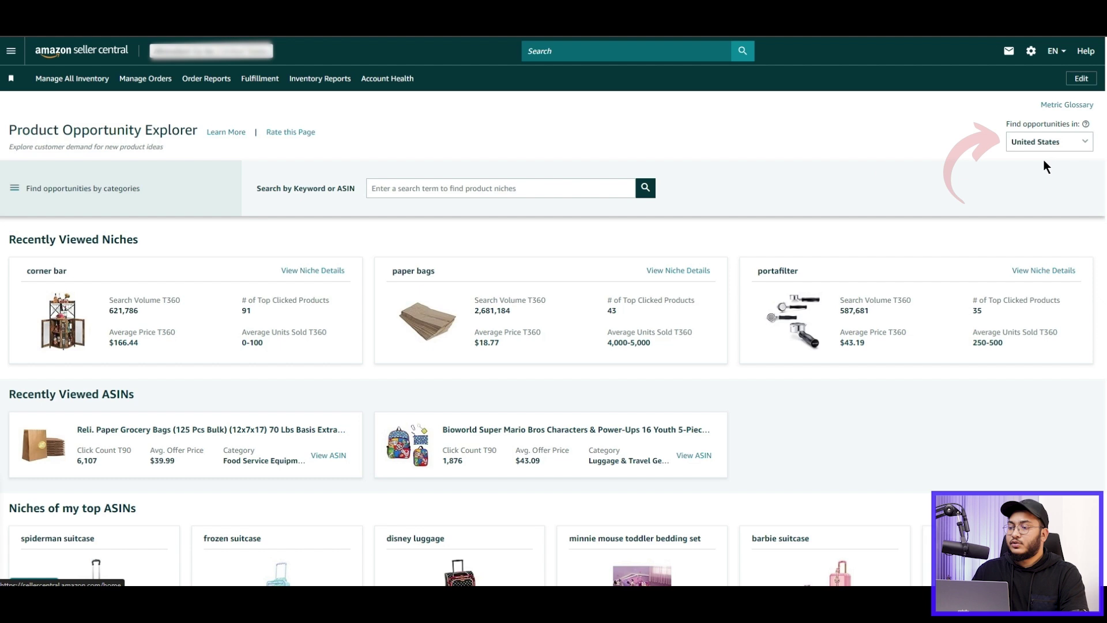
Step: Keep United States as the marketplace and focus the niche keyword search box
left_click(1056, 145)
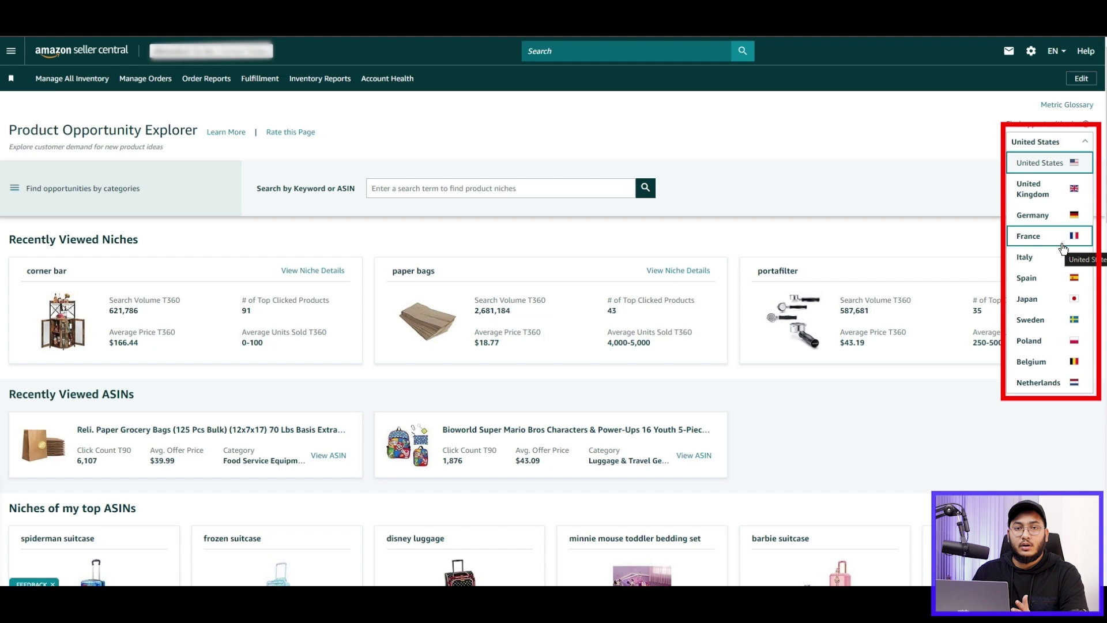
left_click(836, 157)
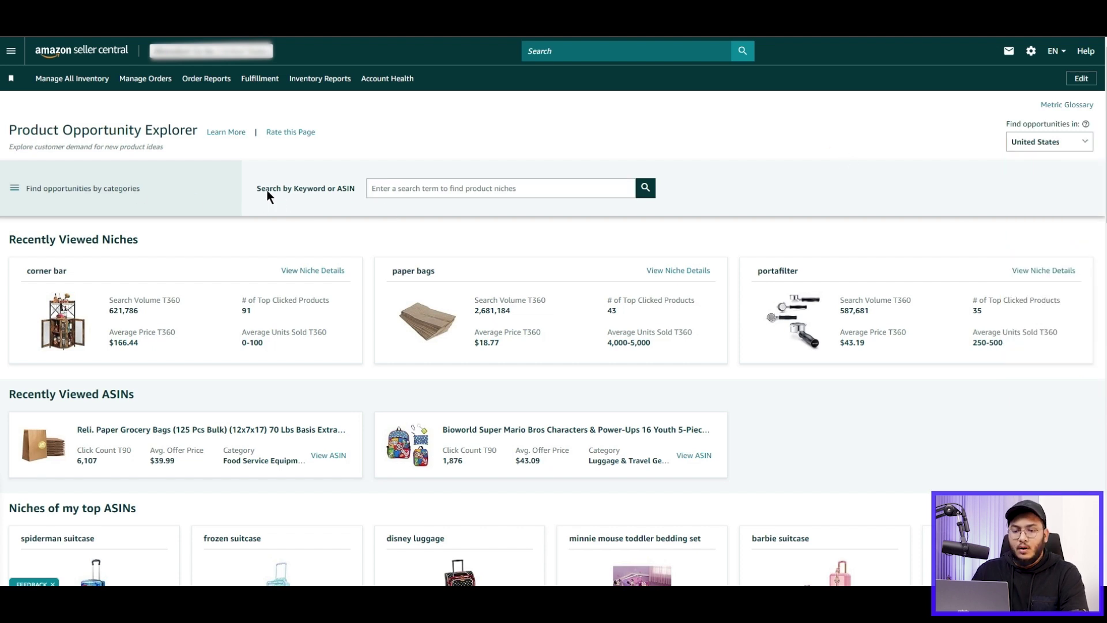
left_click(21, 190)
left_click(20, 189)
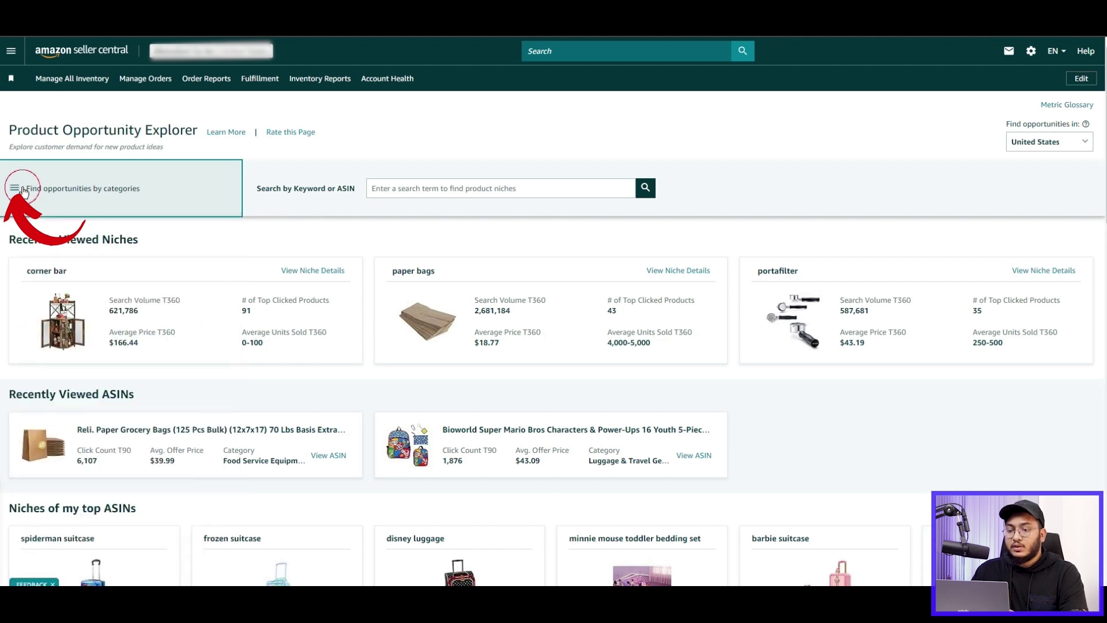
left_click(415, 194)
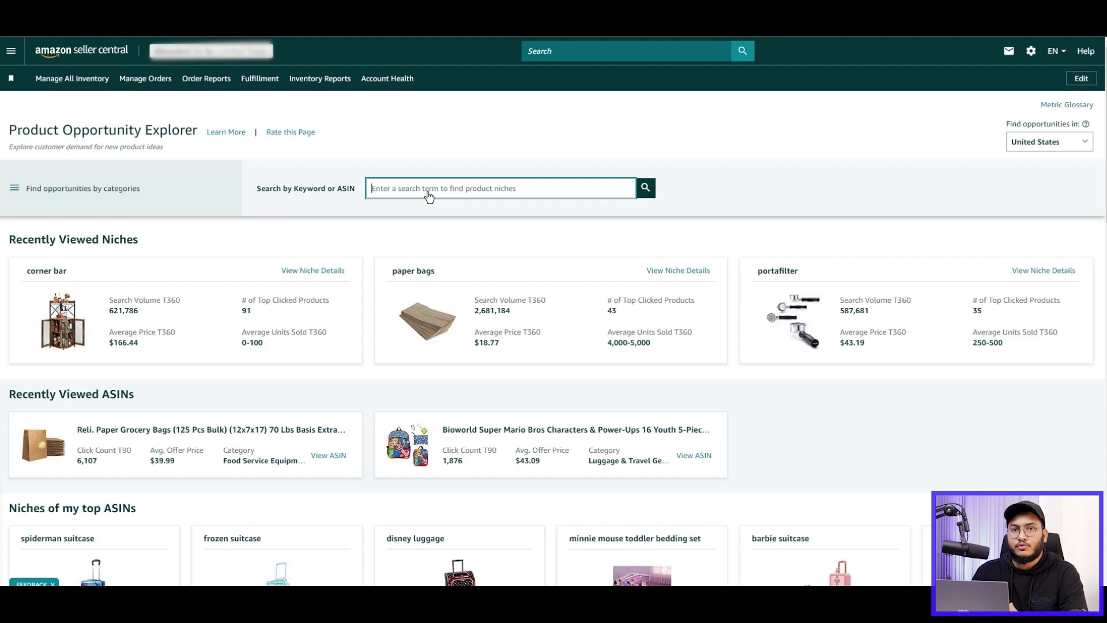
Step: Advance Example Niches from christmas sheets to queen sheet set, then return to the top
scroll(319, 231, "down", 2)
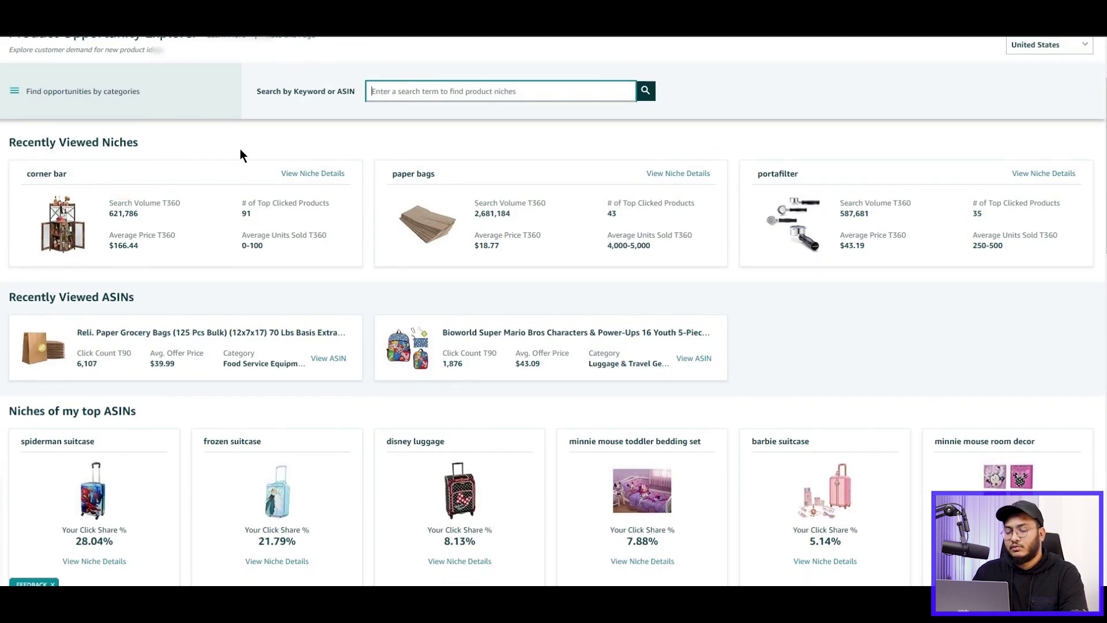
scroll(248, 363, "down", 2)
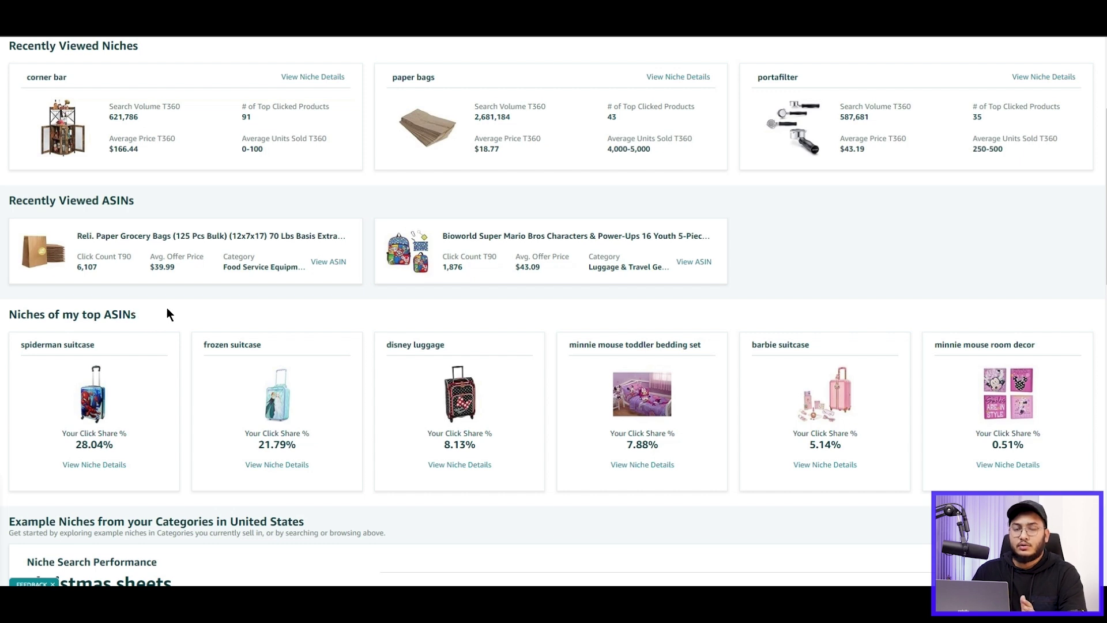
scroll(183, 305, "down", 3)
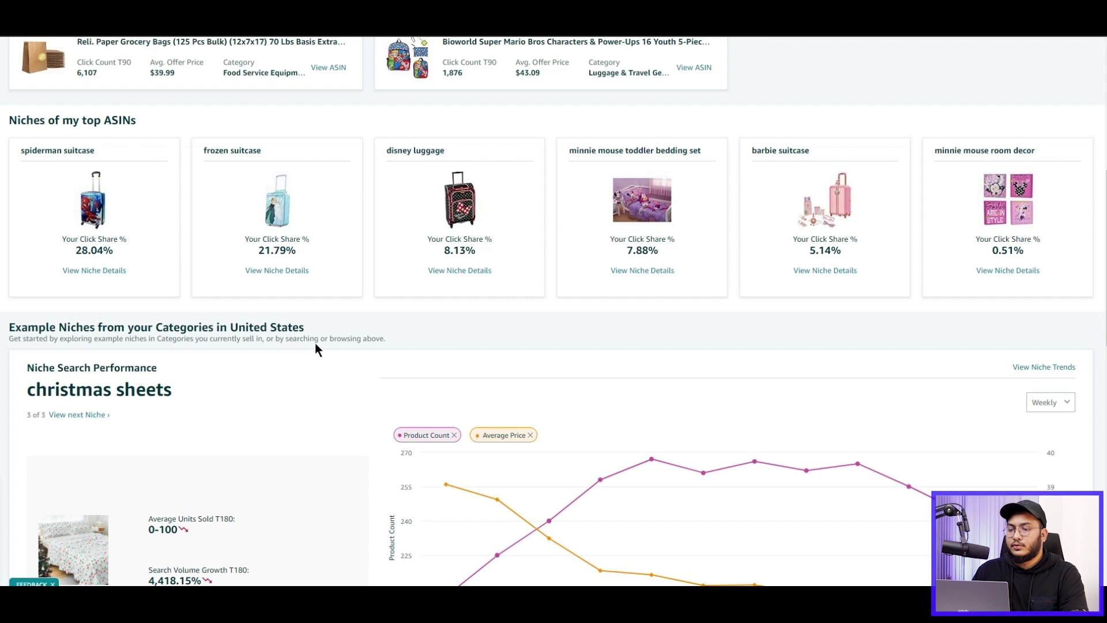
scroll(326, 333, "down", 3)
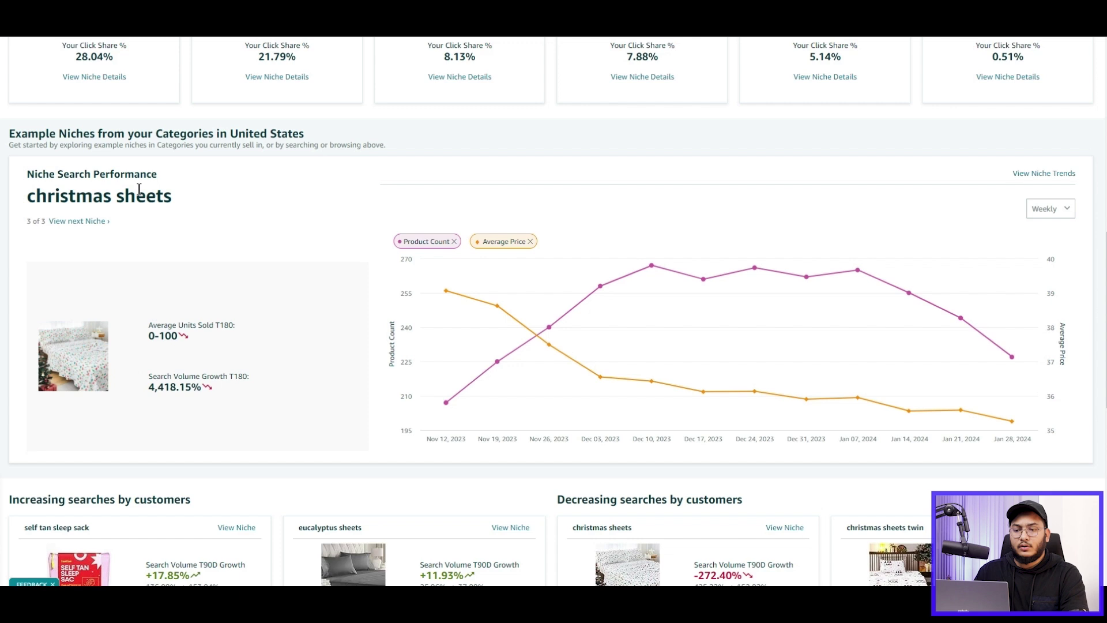
left_click(95, 226)
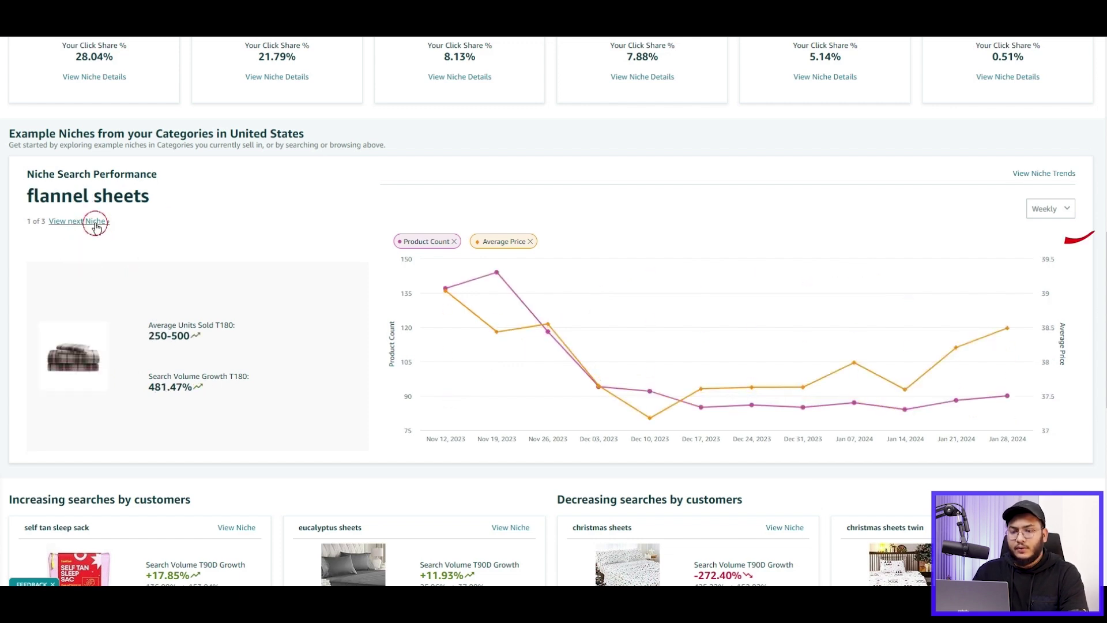
left_click(96, 226)
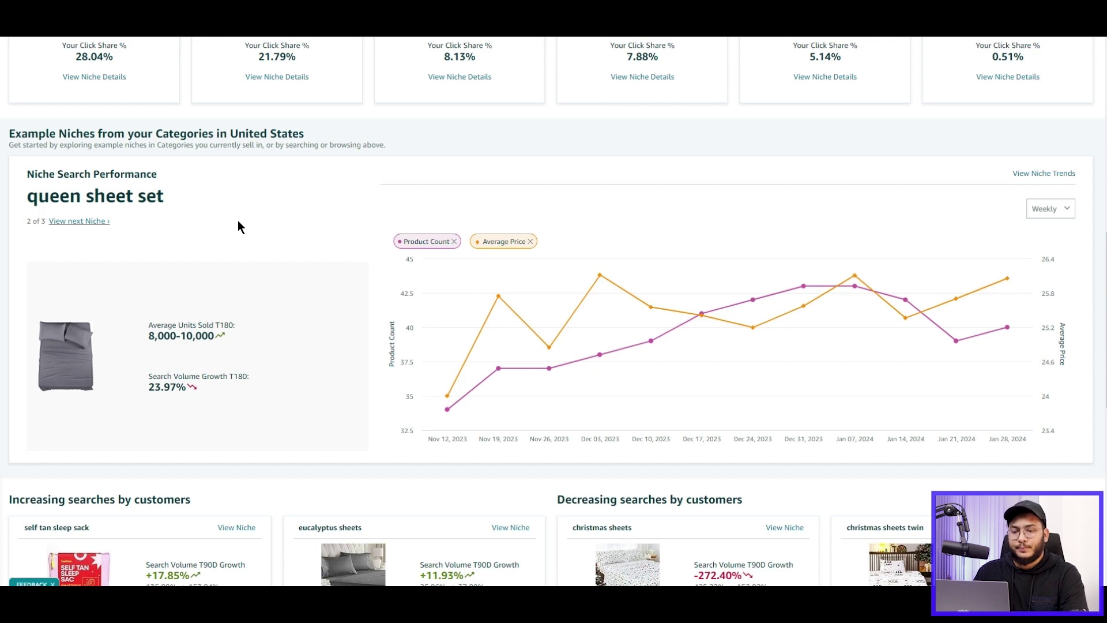
scroll(513, 195, "up", 15)
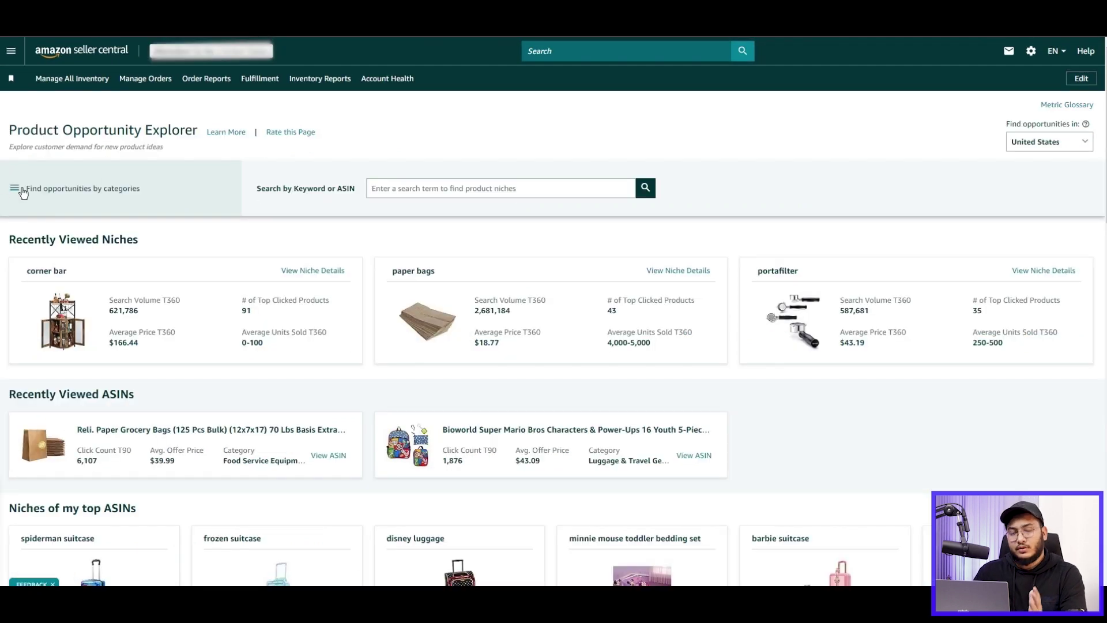
Step: Search niches for 'paper bag', pick the 'paper bags' suggestion and browse the results
left_click(23, 190)
left_click(23, 190)
left_click(411, 189)
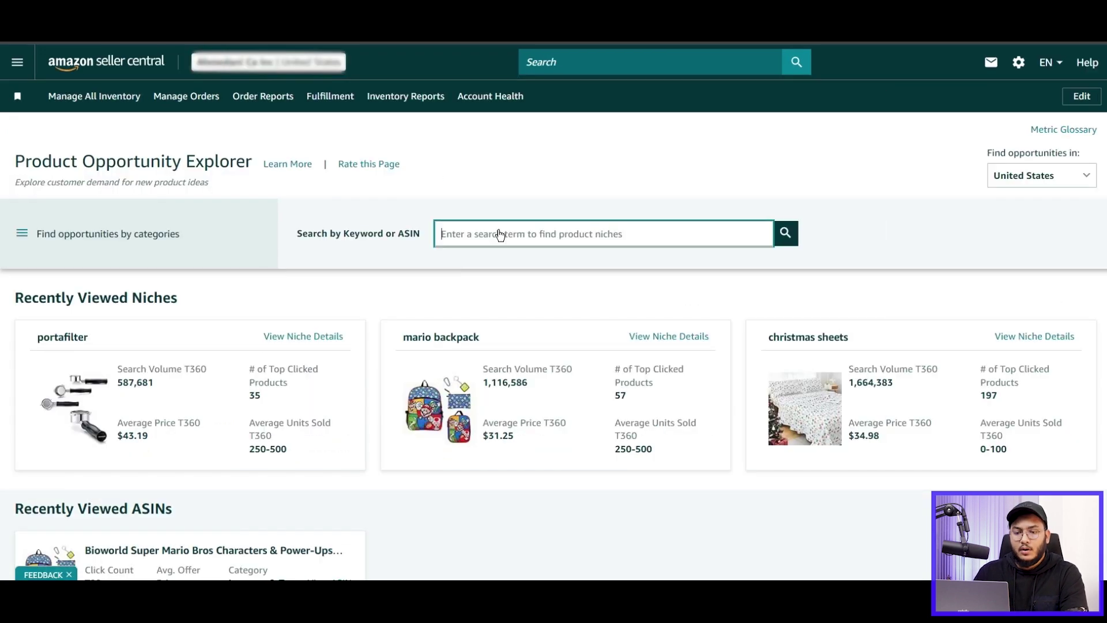
type("pa")
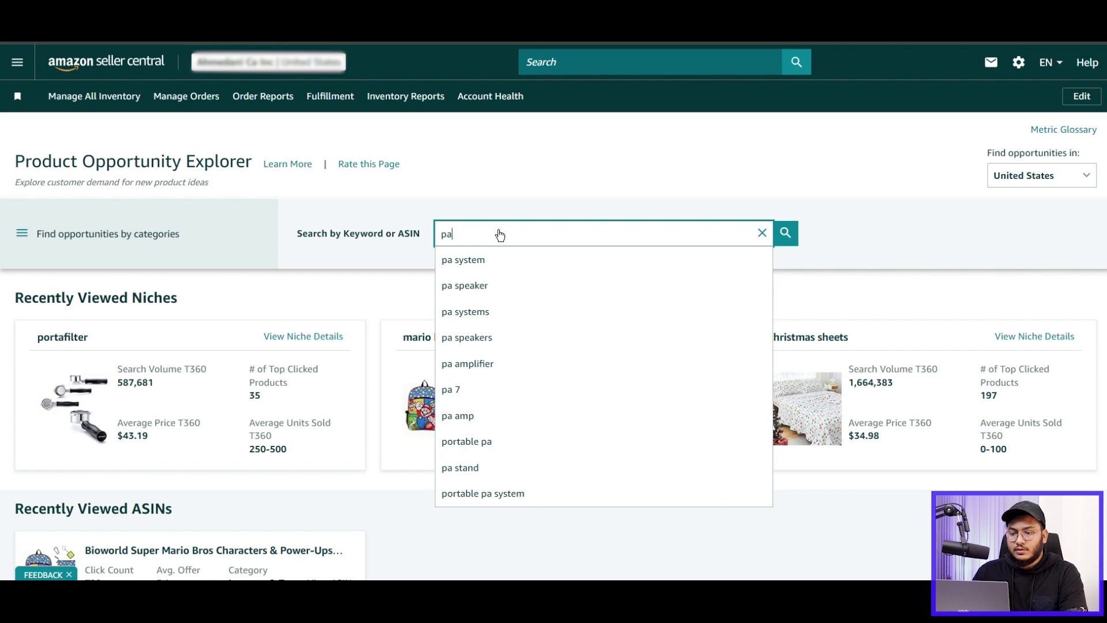
type("per")
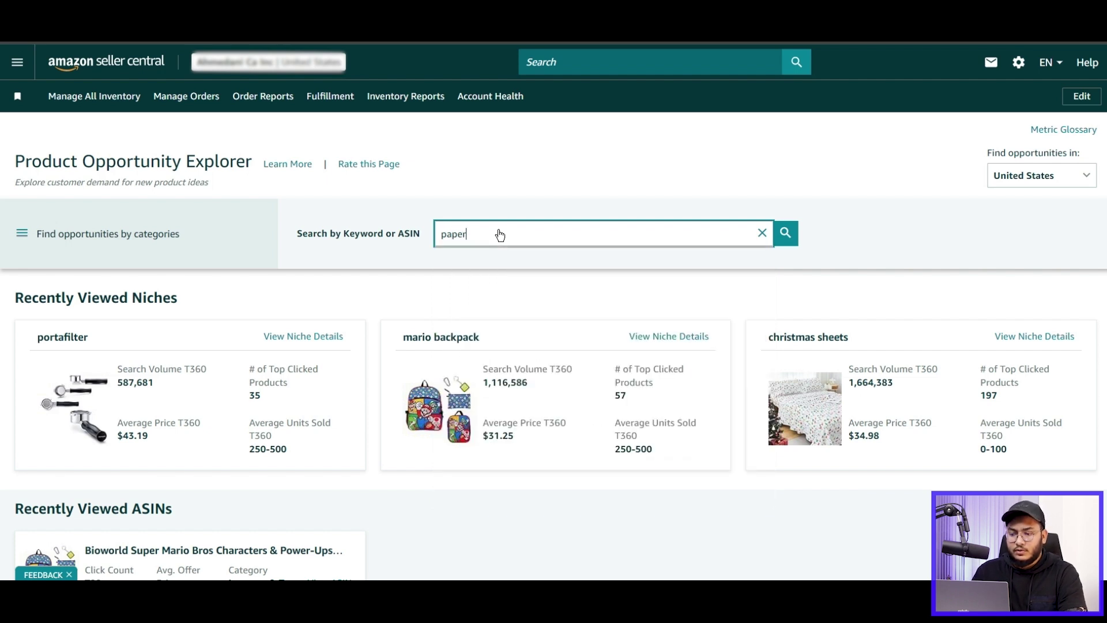
type(" bag")
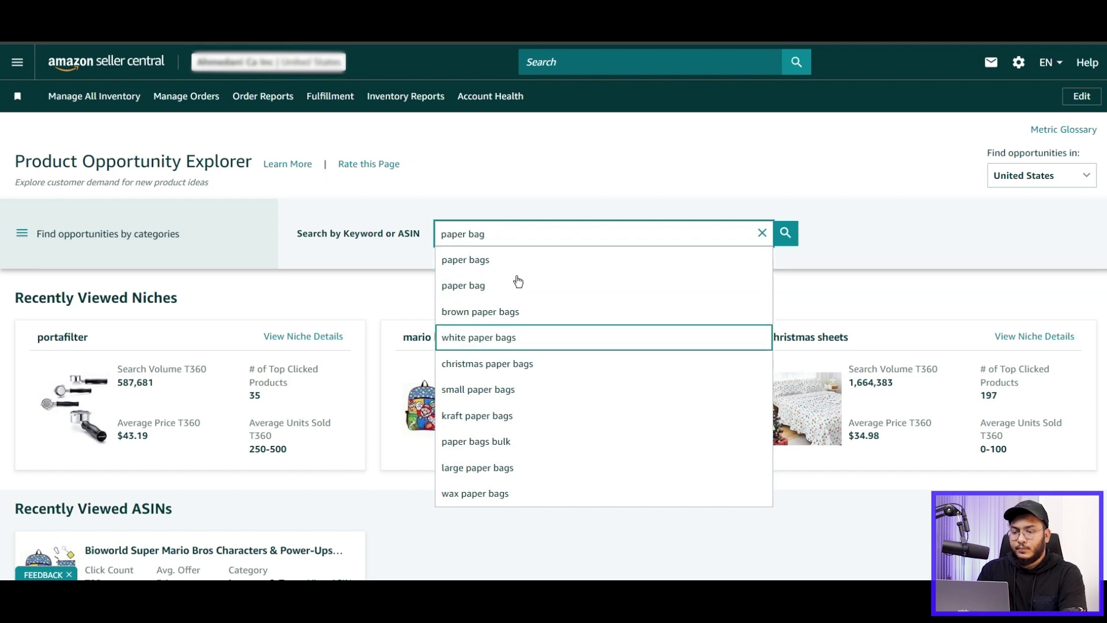
left_click(505, 261)
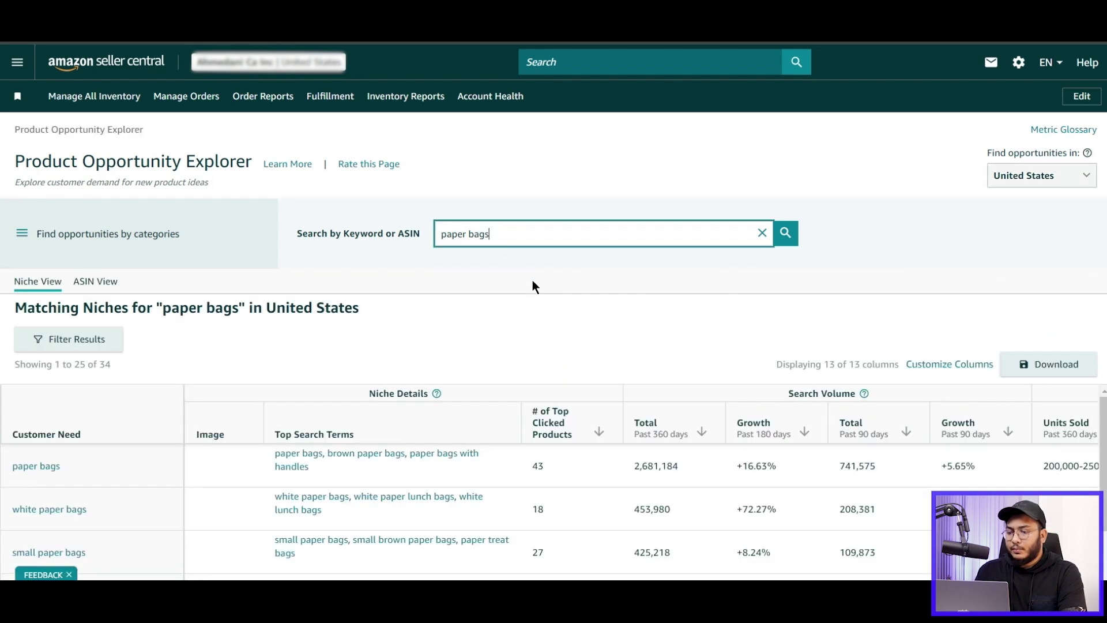
scroll(540, 294, "down", 1)
scroll(542, 288, "down", 5)
scroll(516, 284, "down", 3)
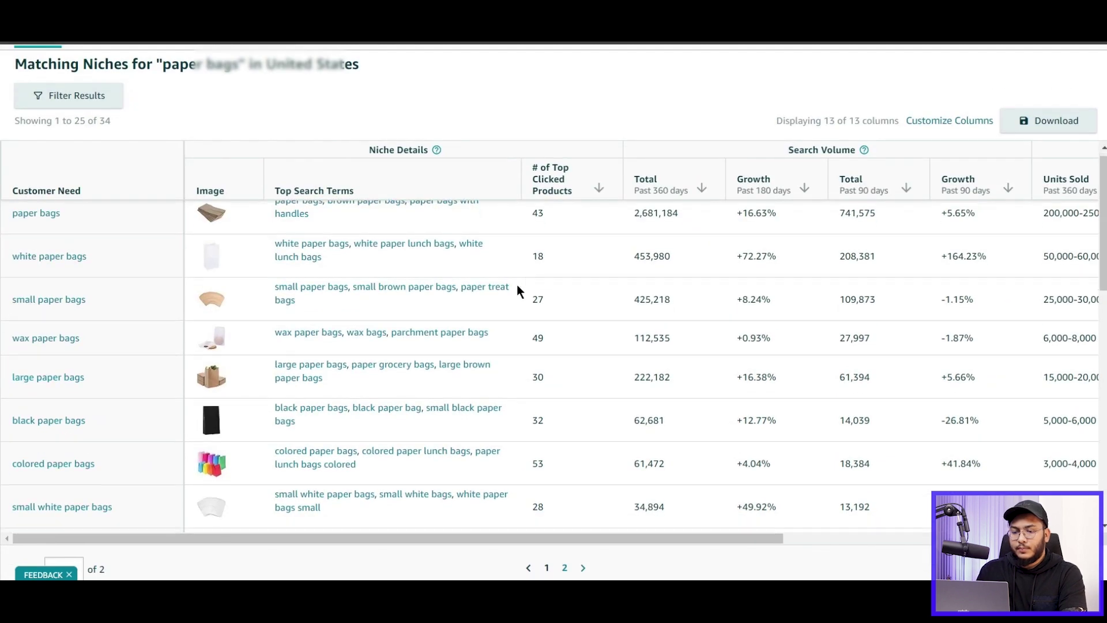
scroll(505, 263, "up", 3)
scroll(504, 259, "up", 3)
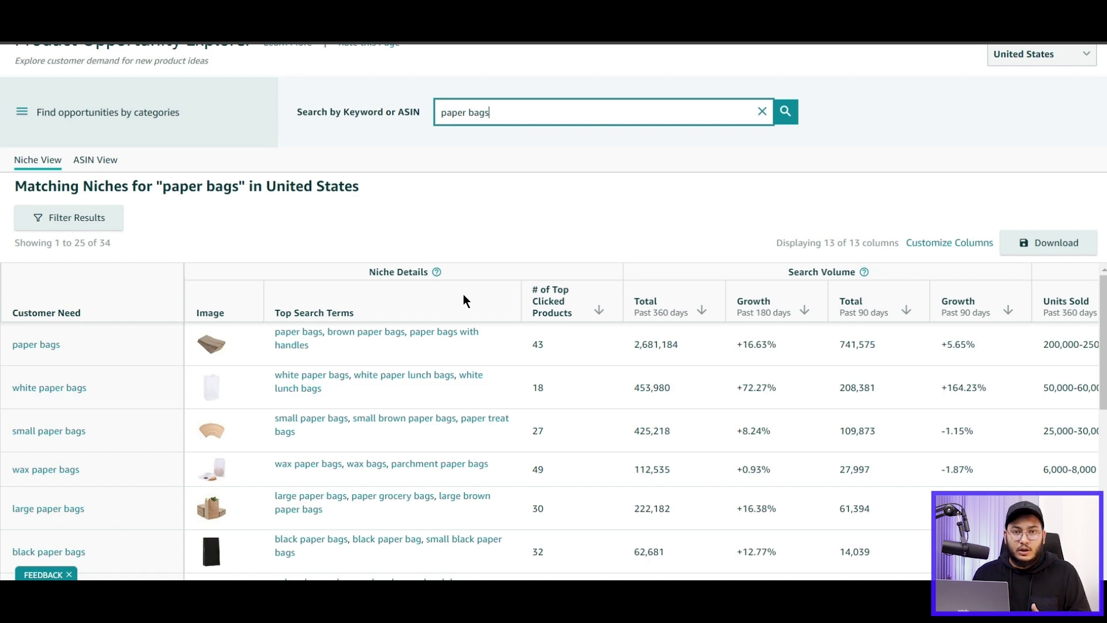
Step: Filter the paper bags niches to an average price range of 10 to 70
left_click(109, 219)
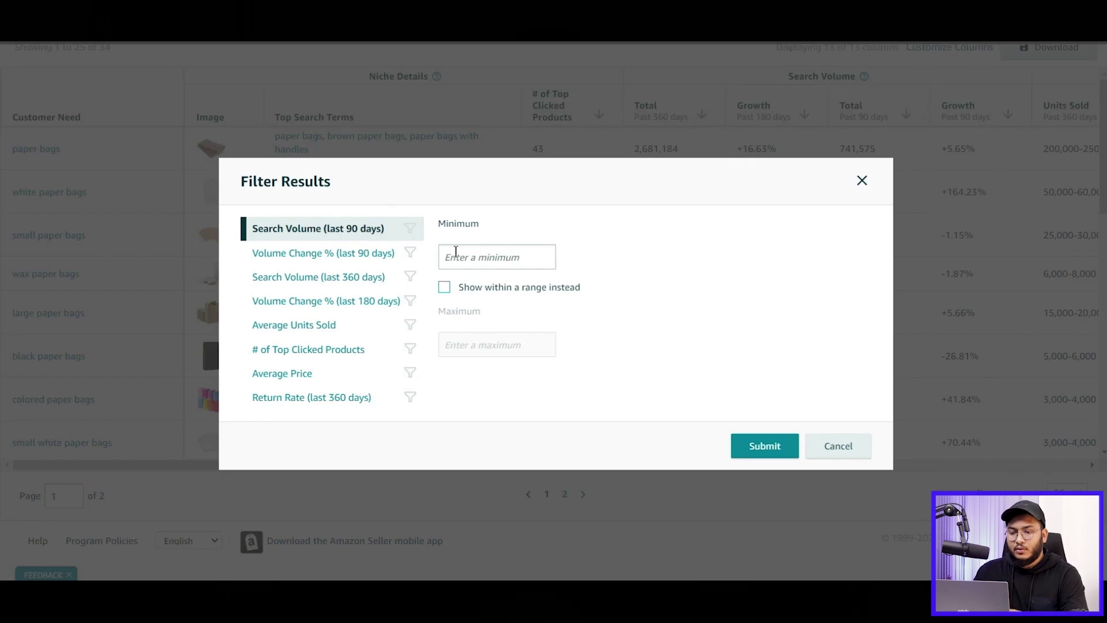
left_click(293, 379)
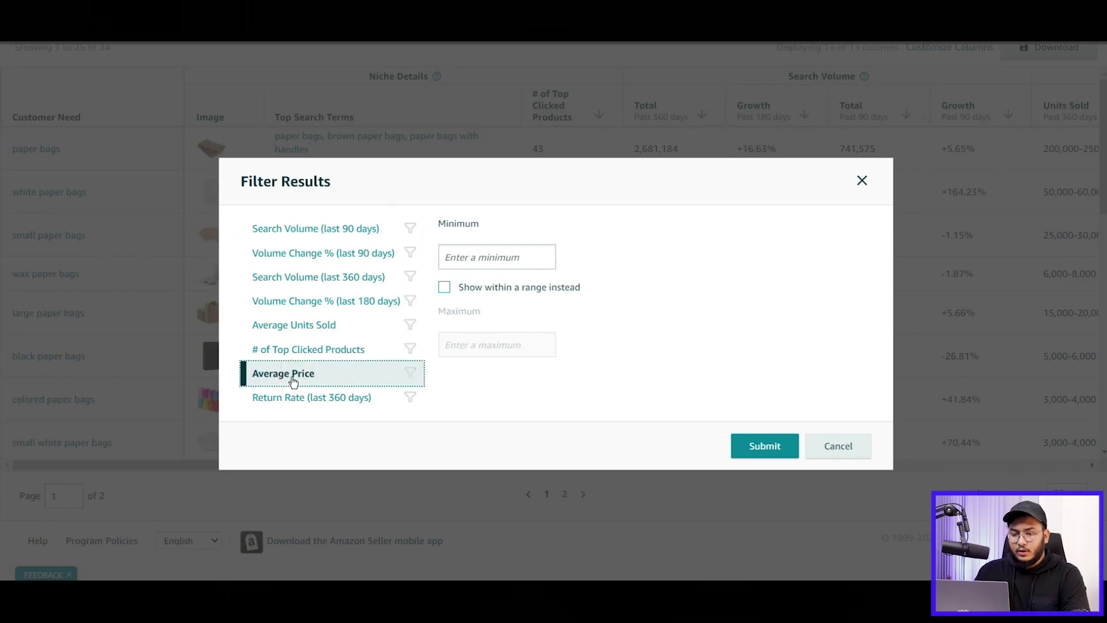
left_click(494, 260)
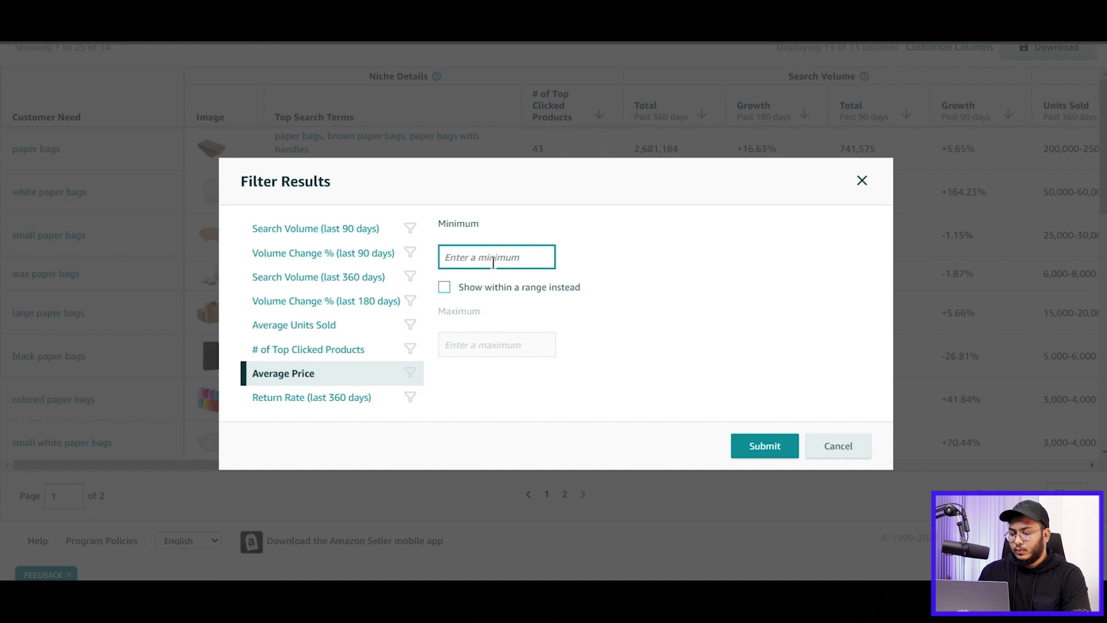
type("1")
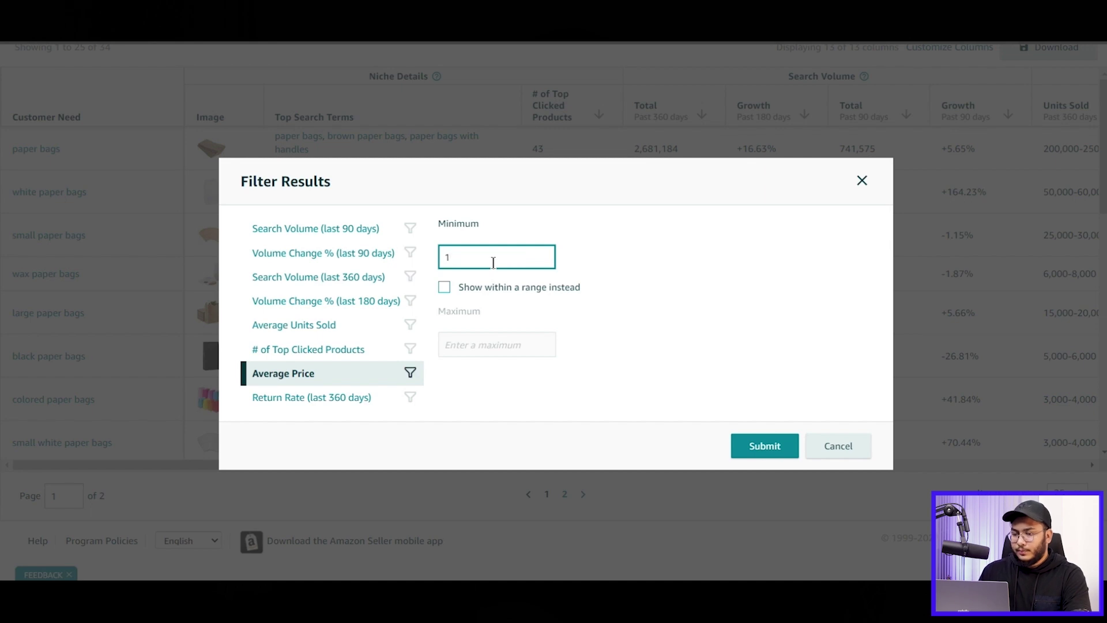
type("0")
left_click(499, 287)
left_click(501, 344)
type("70")
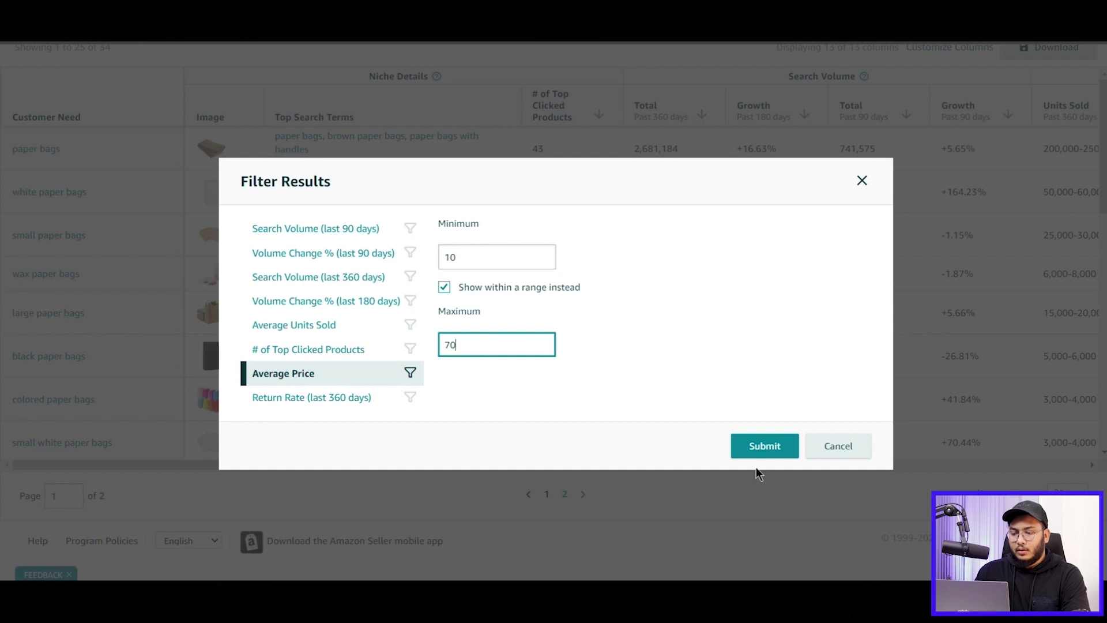
left_click(757, 447)
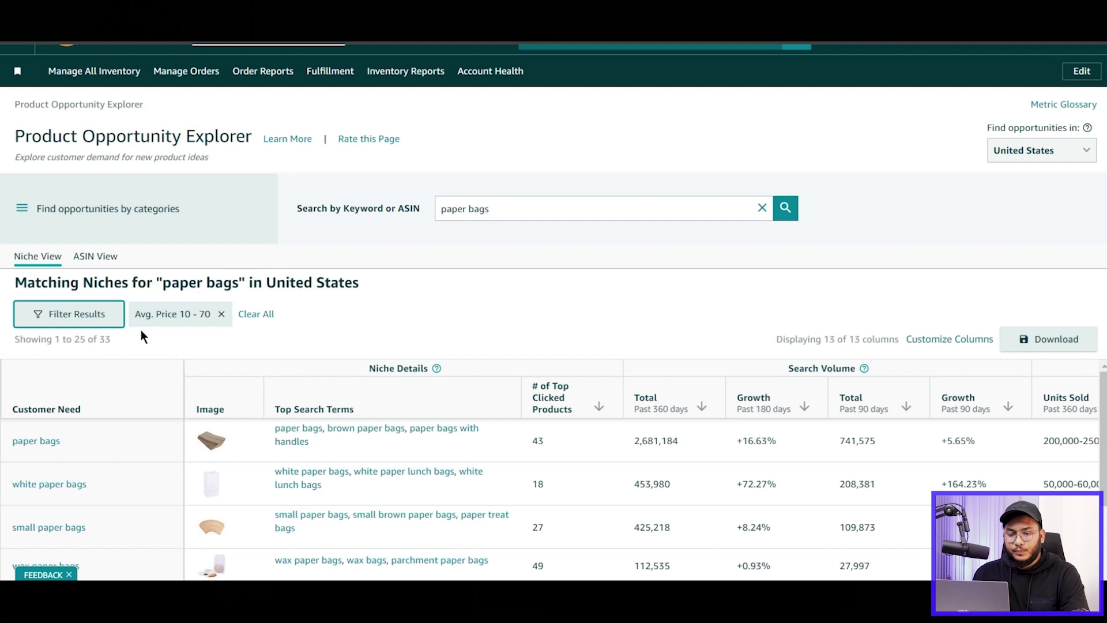
Step: Add an Average Units Sold filter with a minimum of 100
left_click(86, 313)
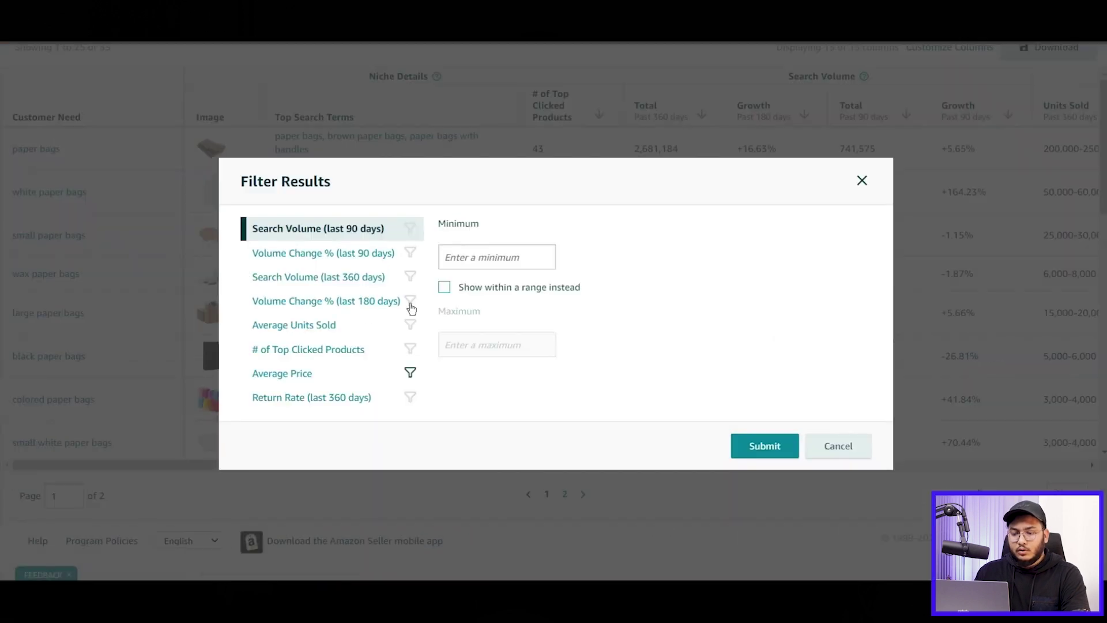
left_click(324, 327)
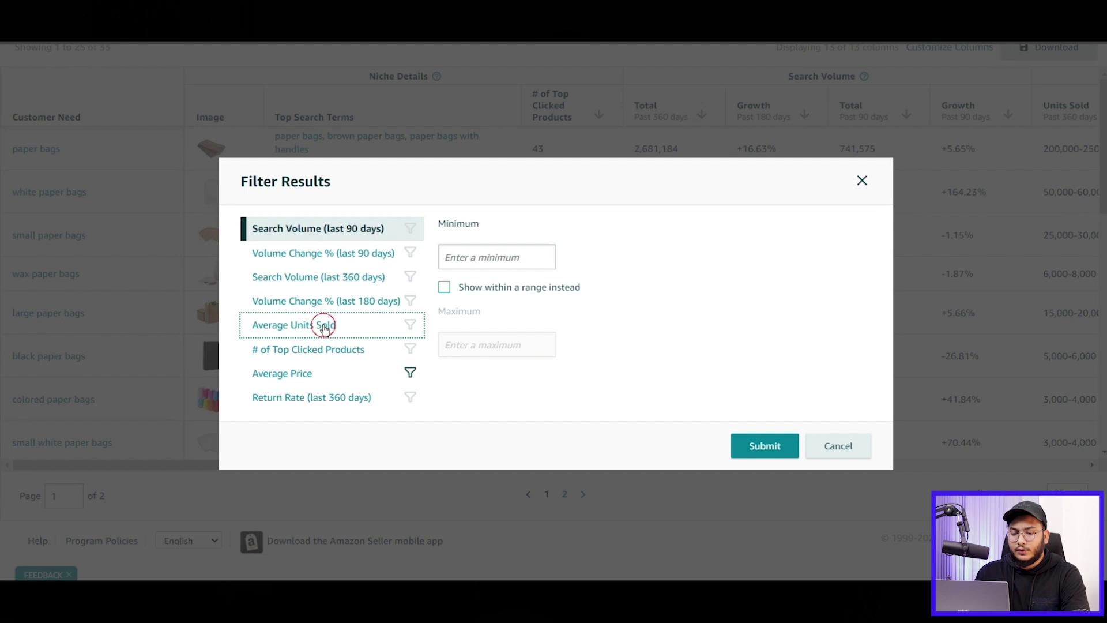
left_click(475, 259)
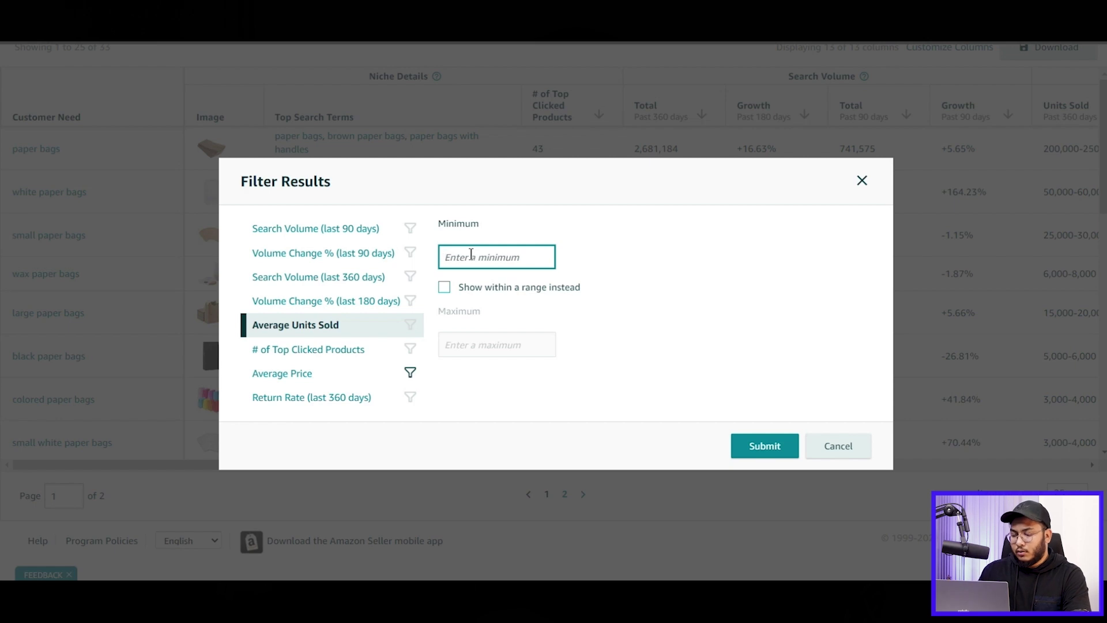
type("100")
key("Return")
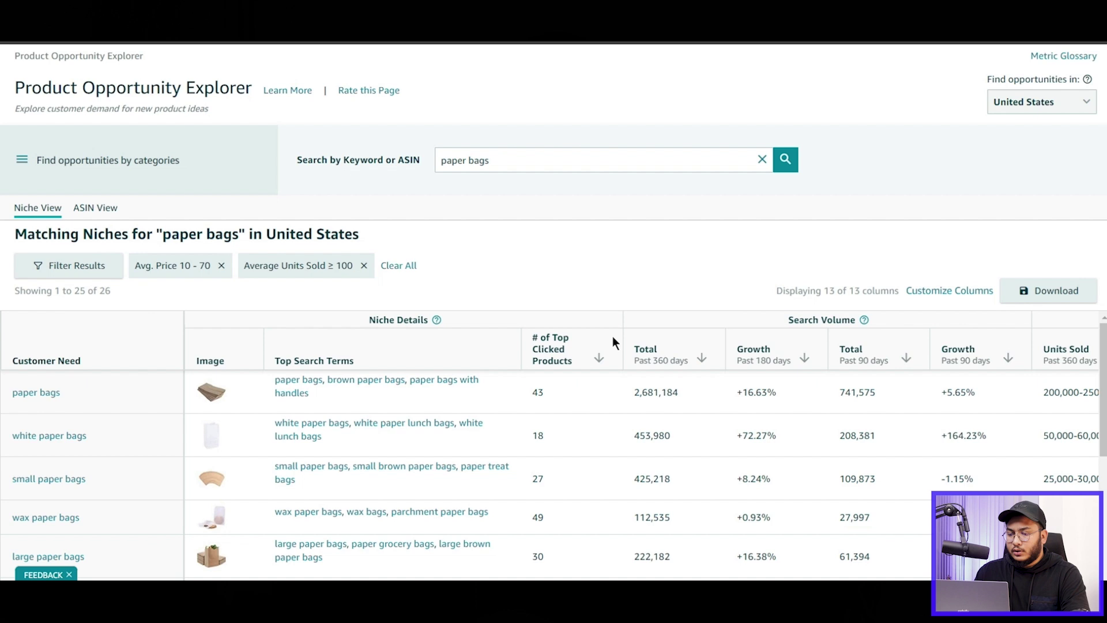
Step: Scroll and pan the Matching Niches table to compare search volume, sales and average price
scroll(612, 340, "down", 5)
scroll(475, 312, "up", 3)
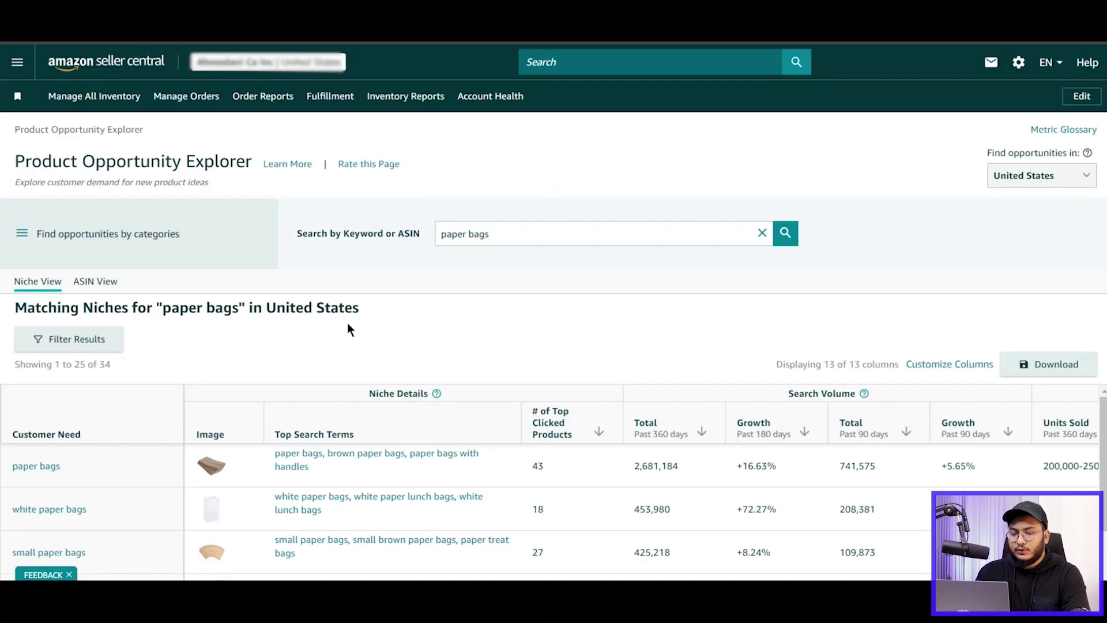
scroll(347, 324, "down", 2)
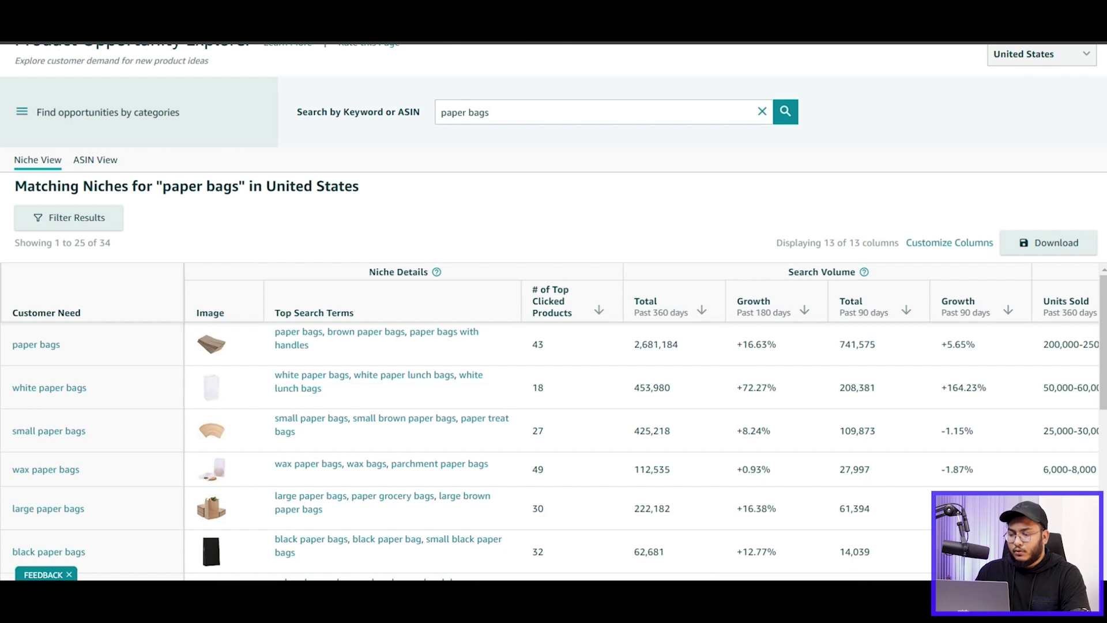
scroll(828, 500, "down", 3)
left_click_drag(768, 467, 1000, 468)
scroll(662, 243, "up", 2)
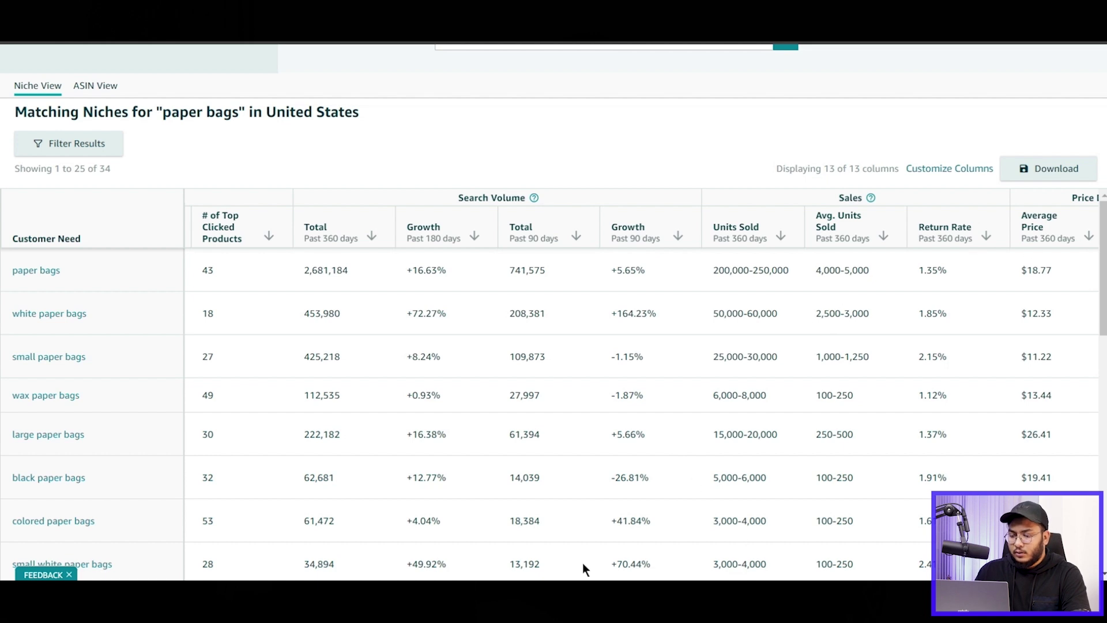
scroll(966, 472, "down", 7)
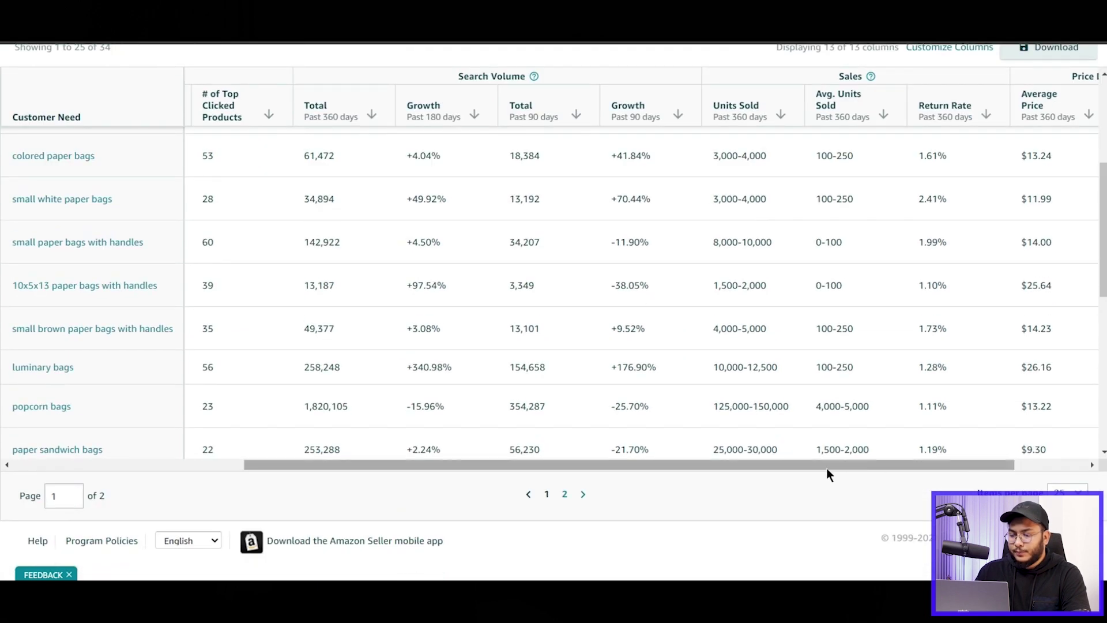
left_click_drag(832, 465, 417, 457)
scroll(542, 330, "up", 1)
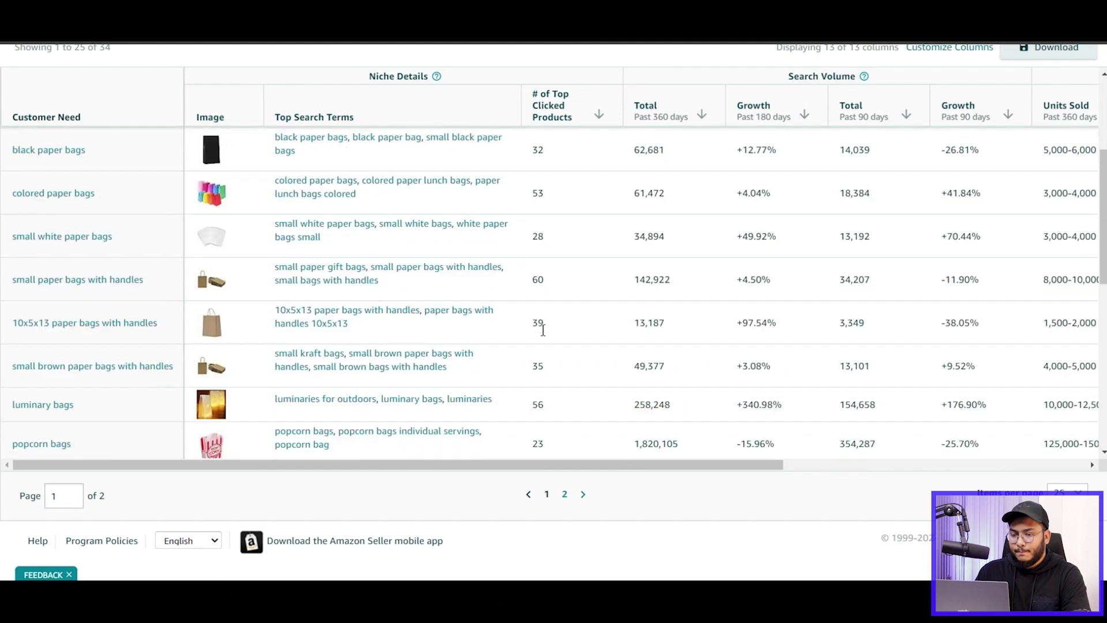
scroll(542, 329, "up", 6)
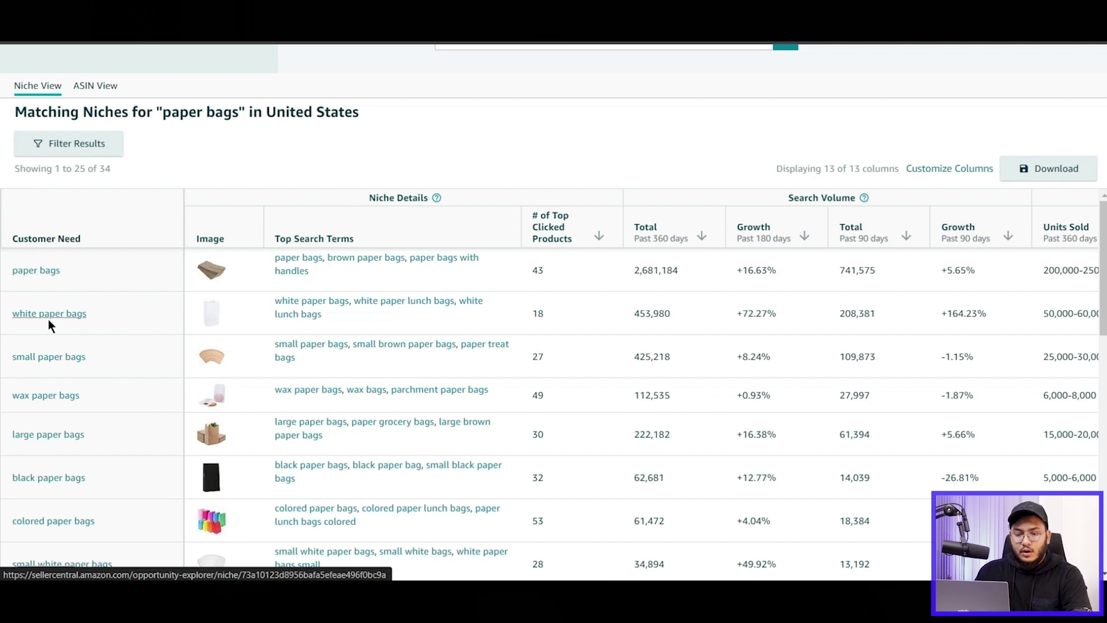
Step: Open the paper bags niche details and pan through the Top Clicked Products columns
left_click(37, 271)
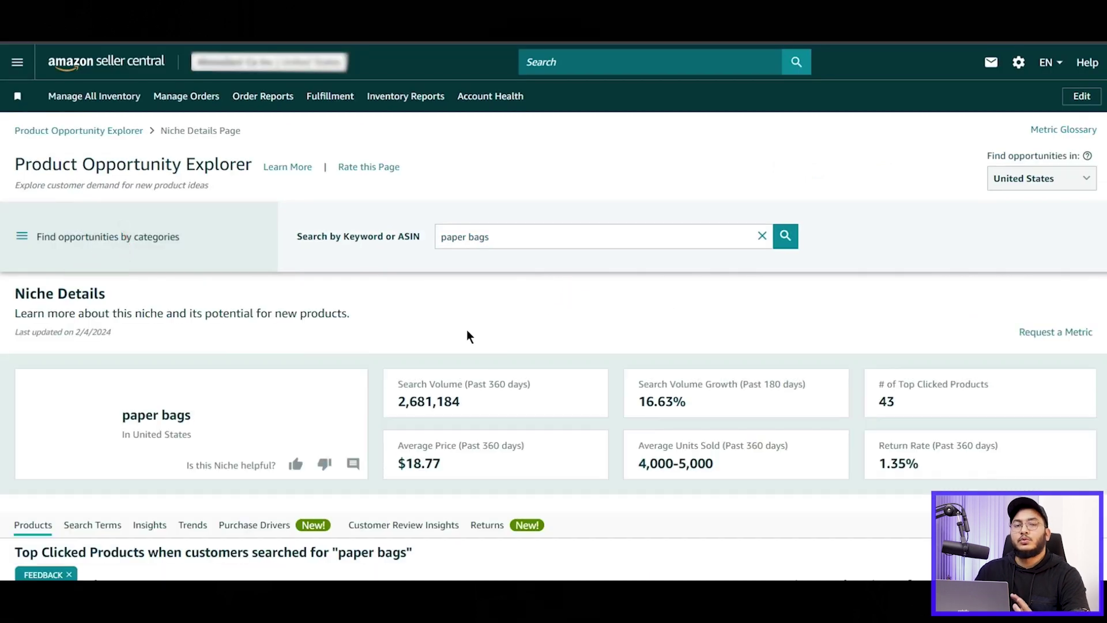
scroll(389, 332, "down", 2)
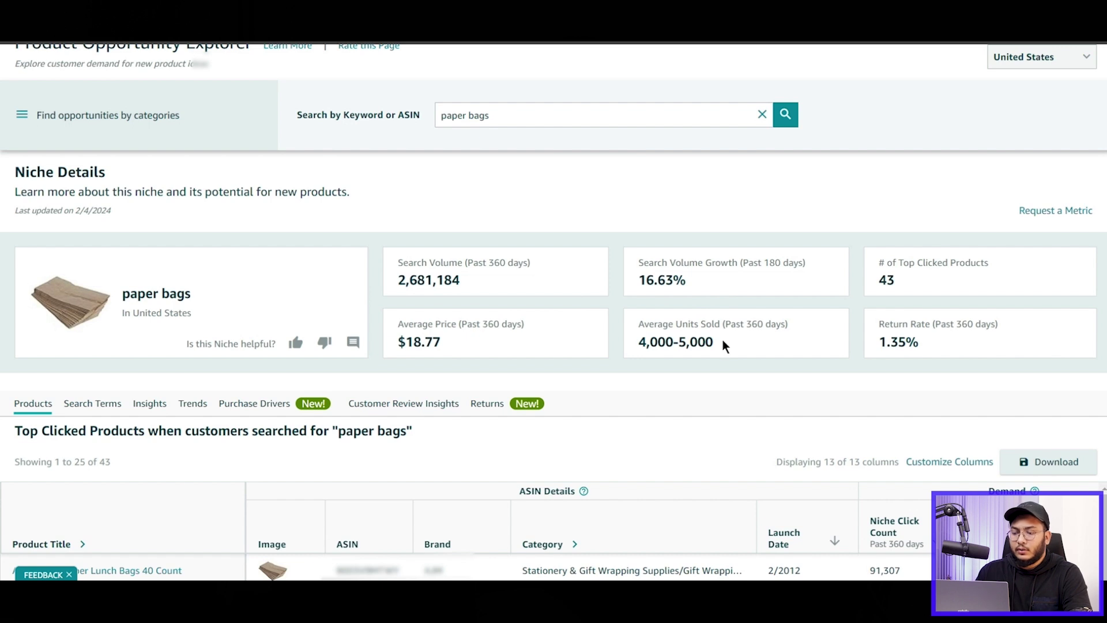
scroll(552, 337, "down", 4)
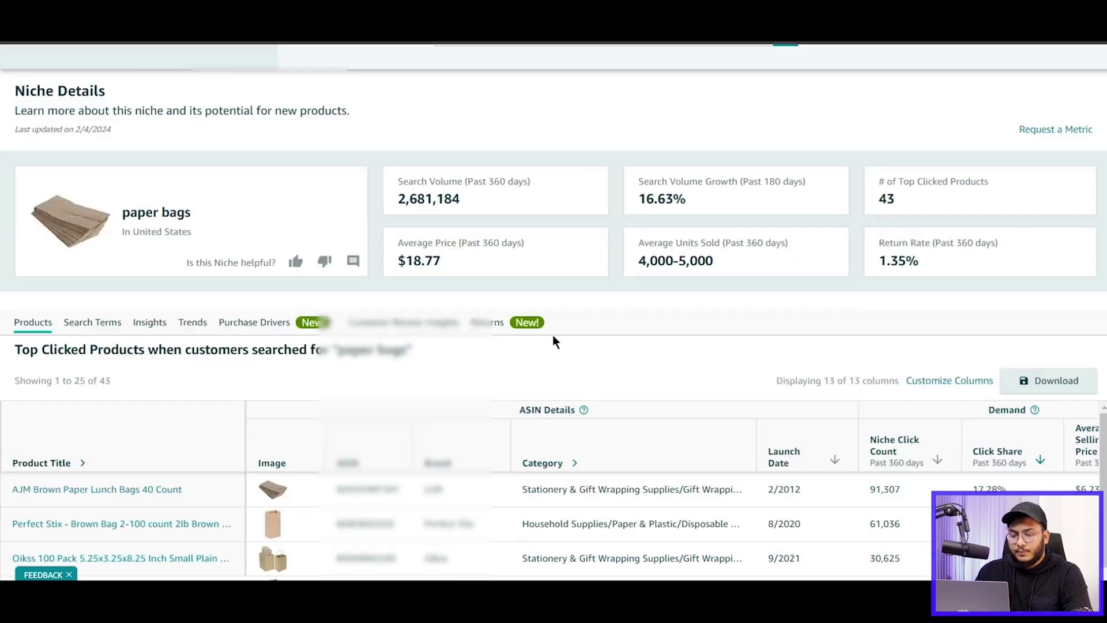
scroll(138, 392, "down", 4)
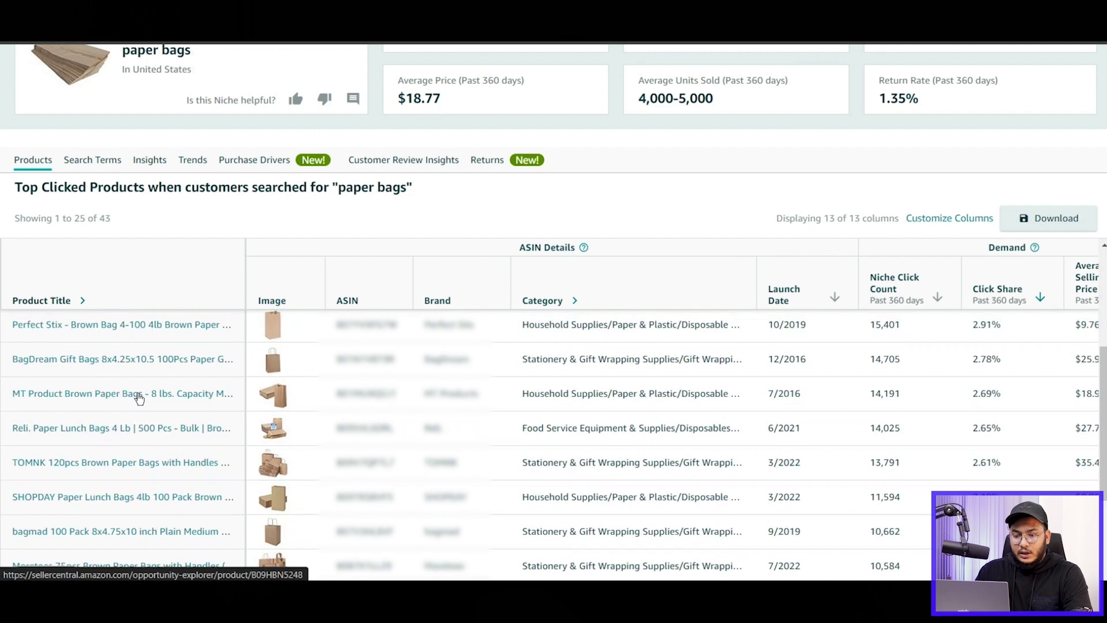
scroll(138, 391, "up", 4)
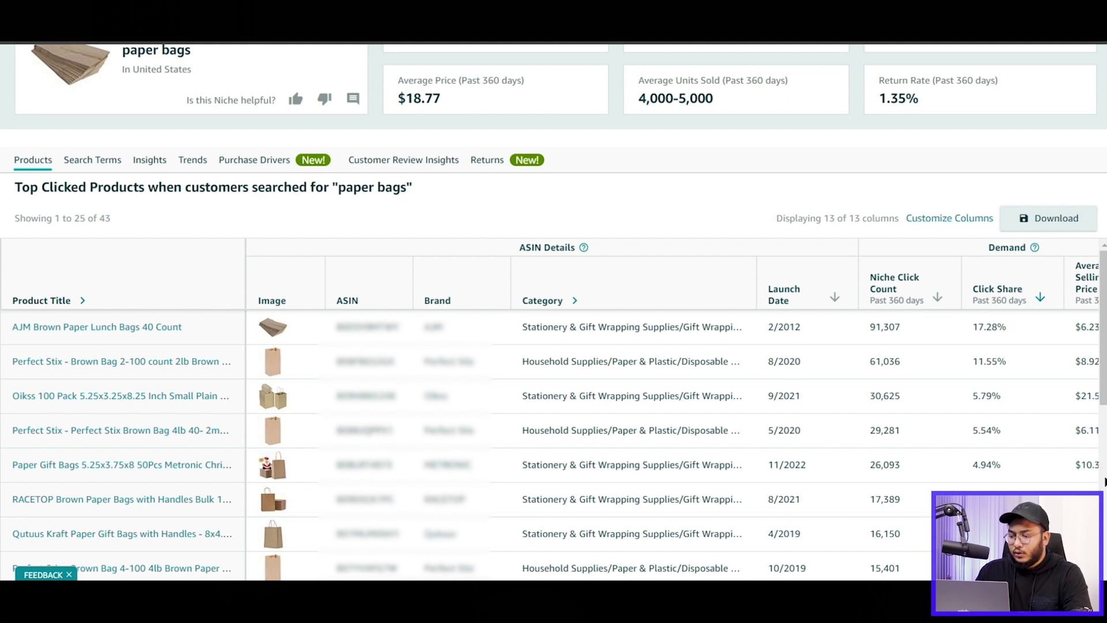
scroll(749, 404, "down", 3)
left_click_drag(735, 466, 928, 490)
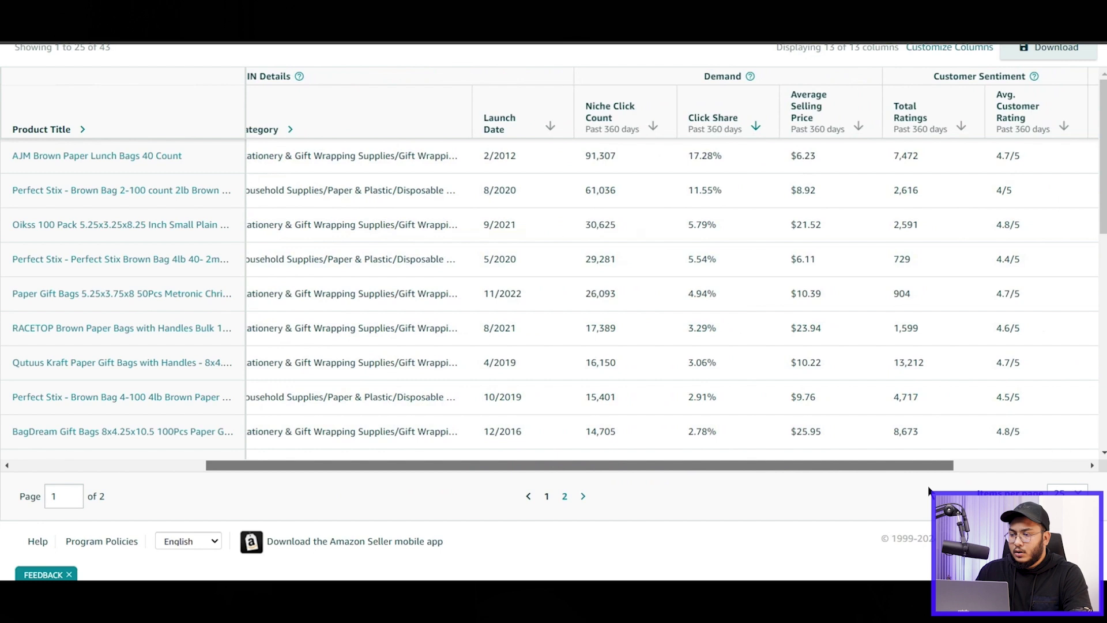
scroll(744, 335, "up", 2)
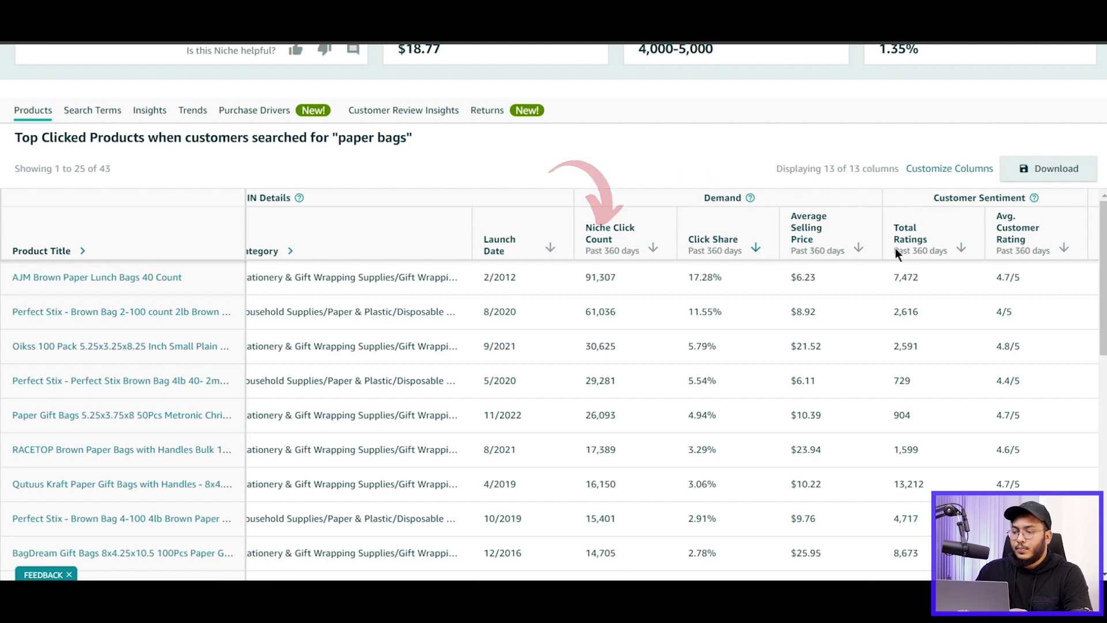
Step: Sort top clicked products by Average Selling Price descending and bring up the top product's link options
left_click(858, 248)
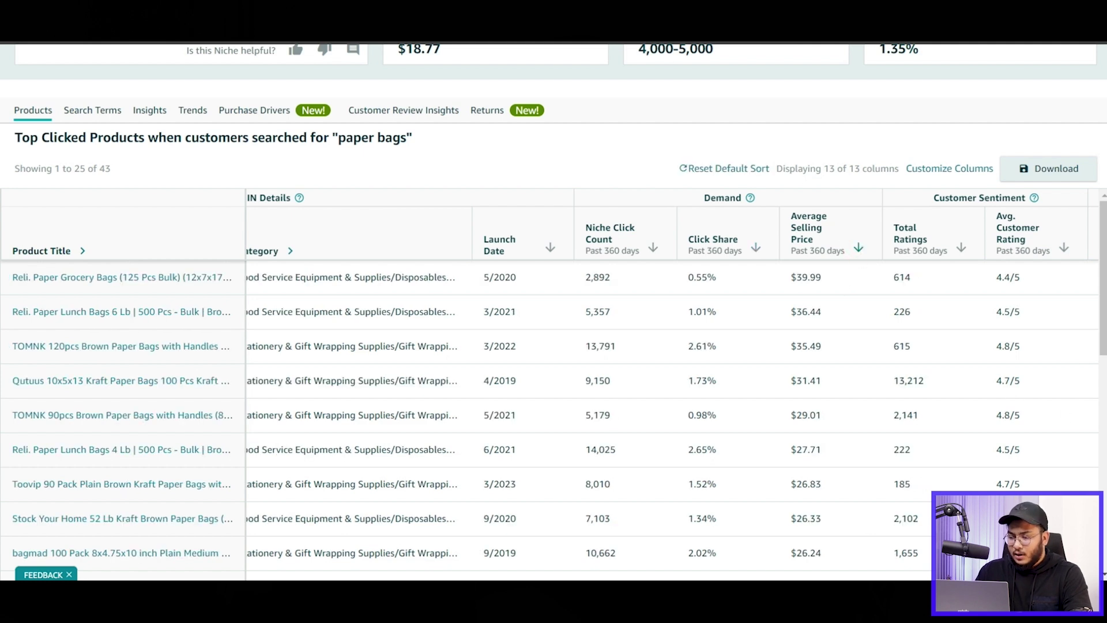
scroll(901, 404, "down", 3)
left_click_drag(900, 465, 616, 461)
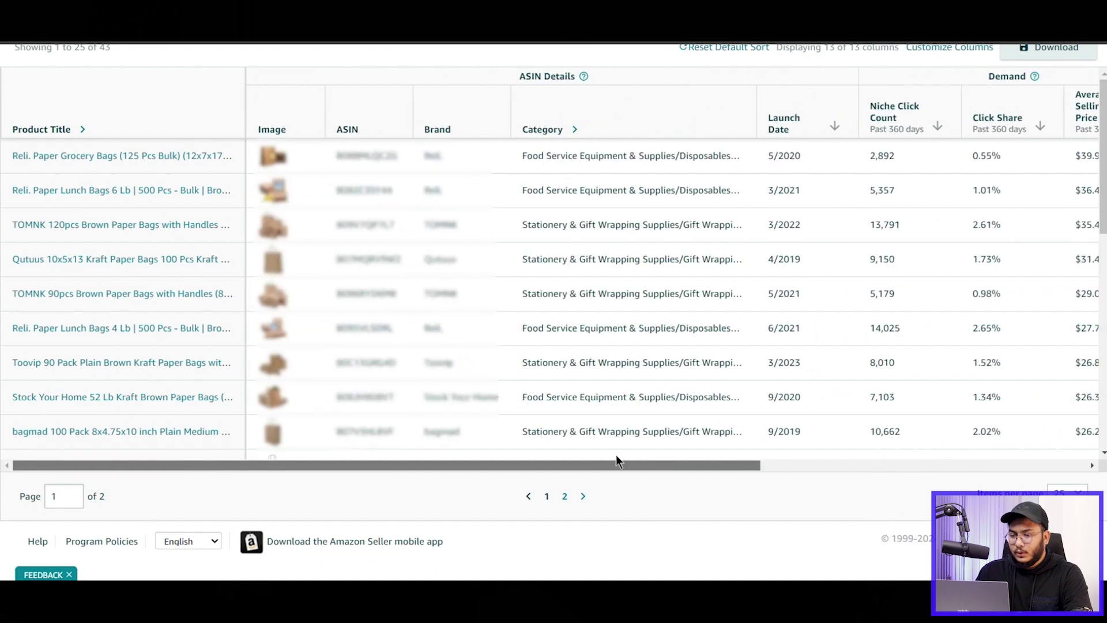
scroll(487, 314, "up", 6)
scroll(403, 305, "down", 4)
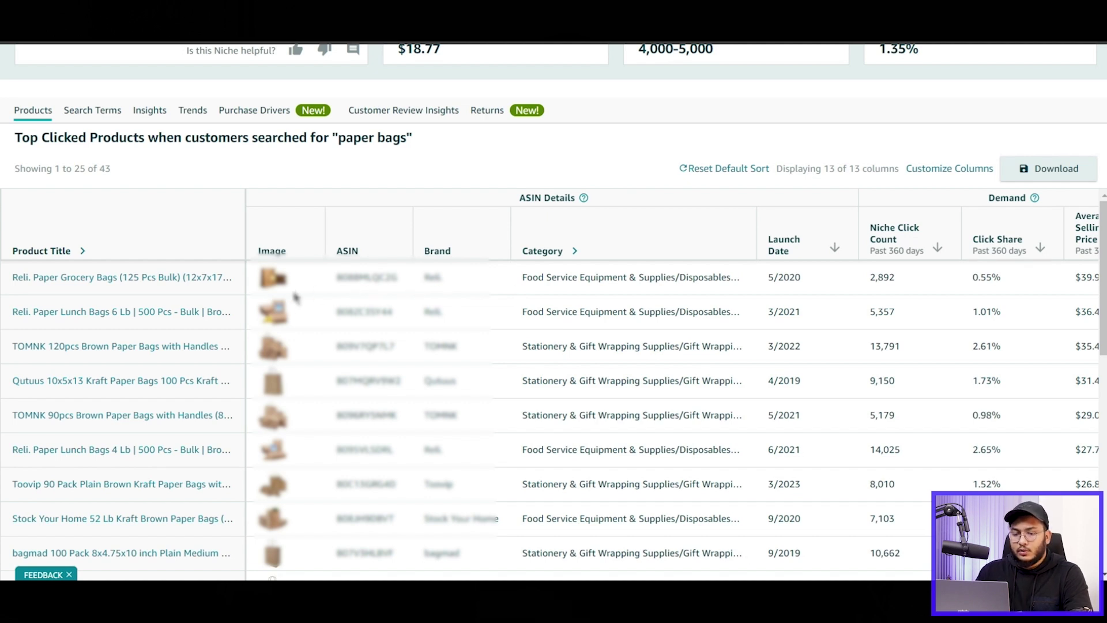
right_click(121, 281)
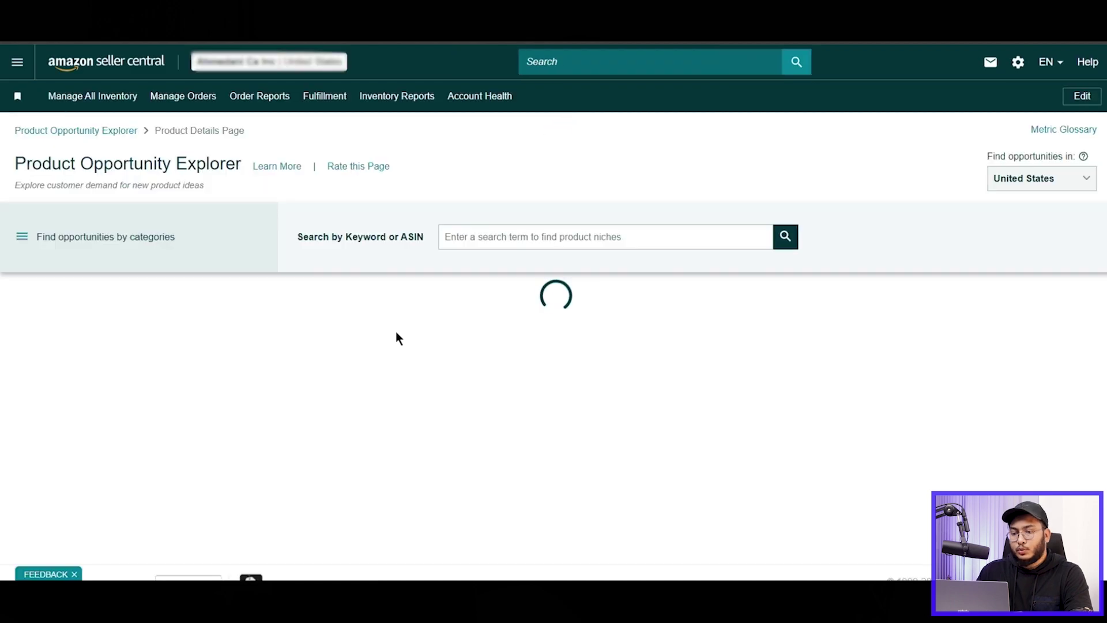
Step: Scroll through the grocery bags' Product Metrics, Best Seller Rank chart and niches table
scroll(391, 313, "down", 2)
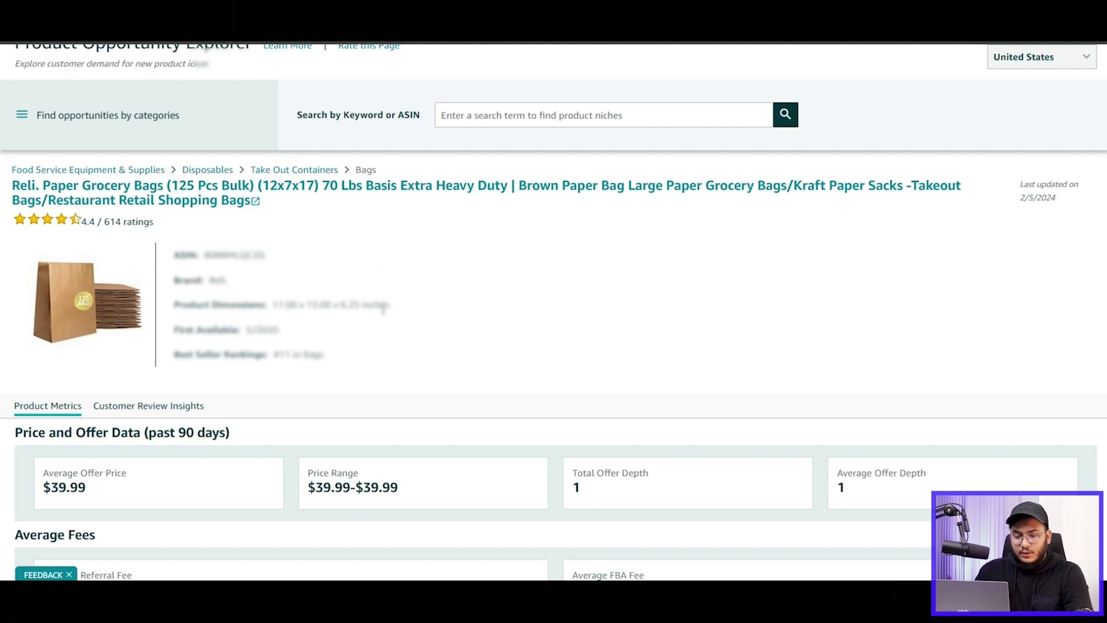
scroll(383, 307, "down", 4)
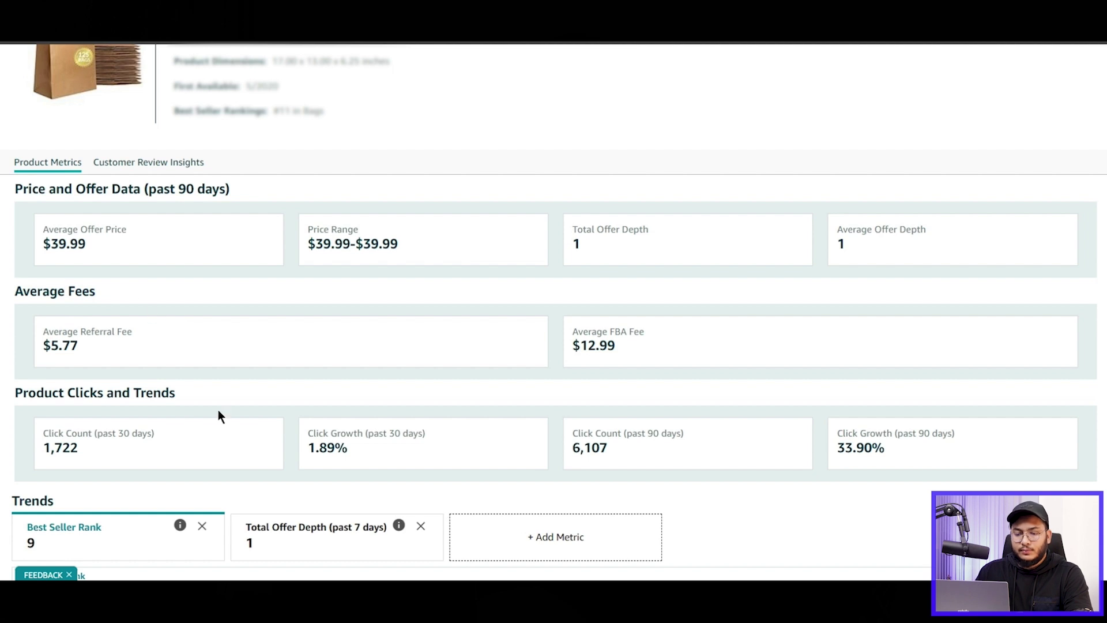
scroll(150, 416, "down", 2)
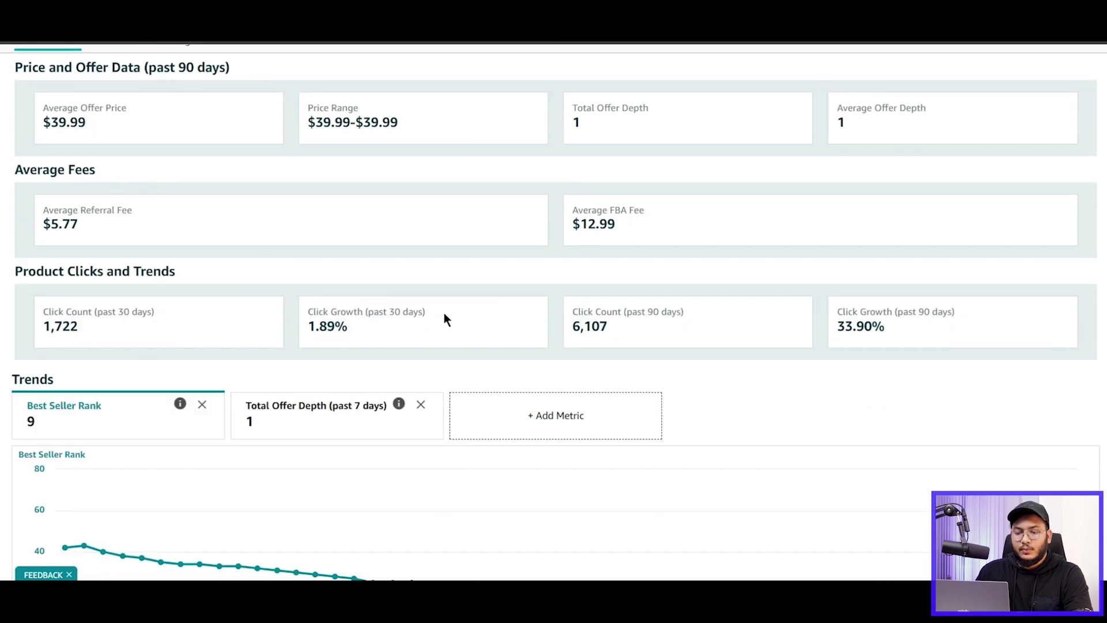
scroll(434, 314, "down", 4)
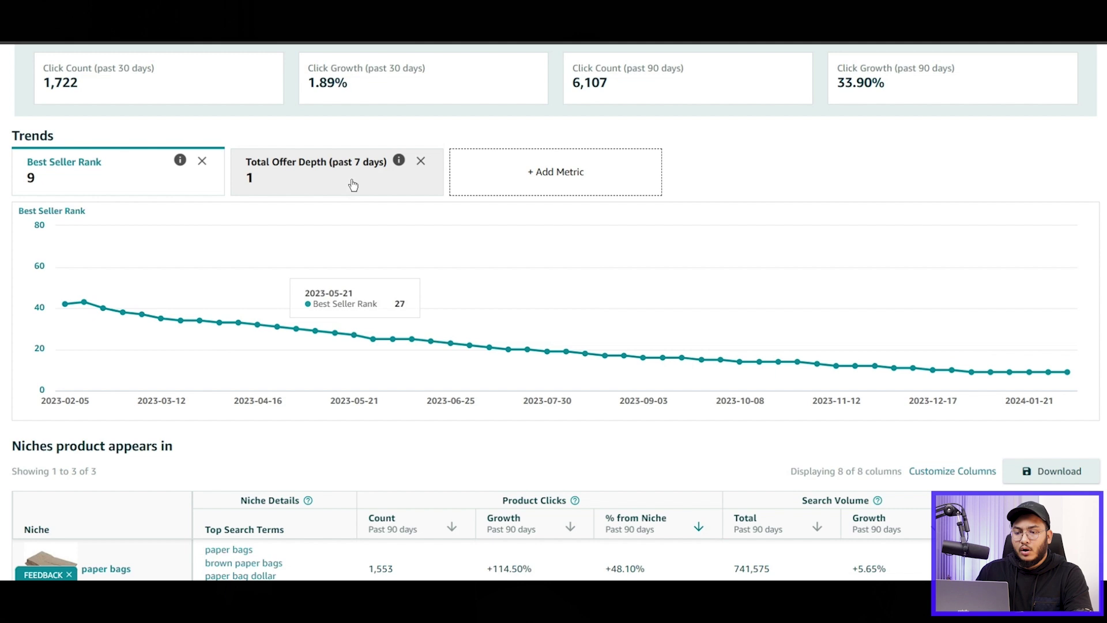
scroll(257, 344, "down", 5)
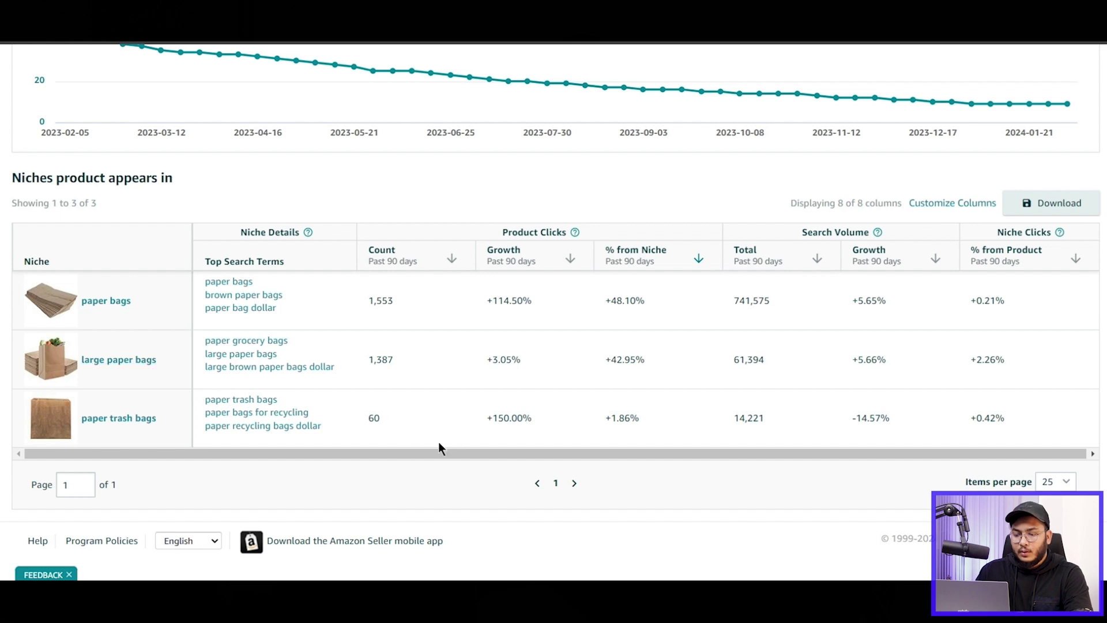
scroll(650, 375, "up", 10)
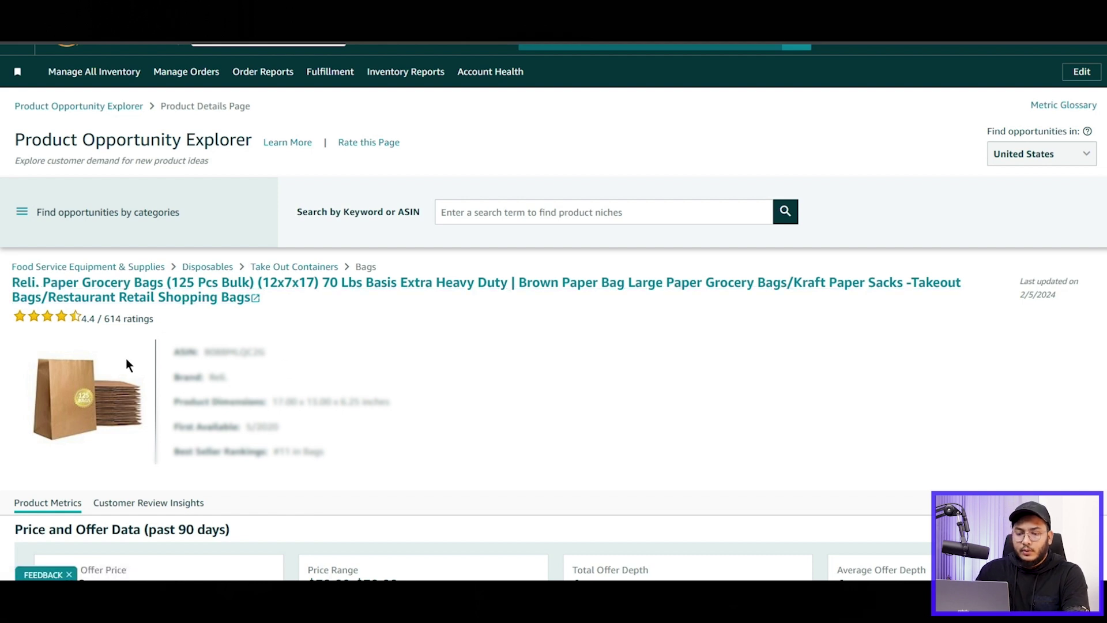
Step: Open the Reli paper grocery bags Amazon listing in a new tab and scroll through it
right_click(155, 297)
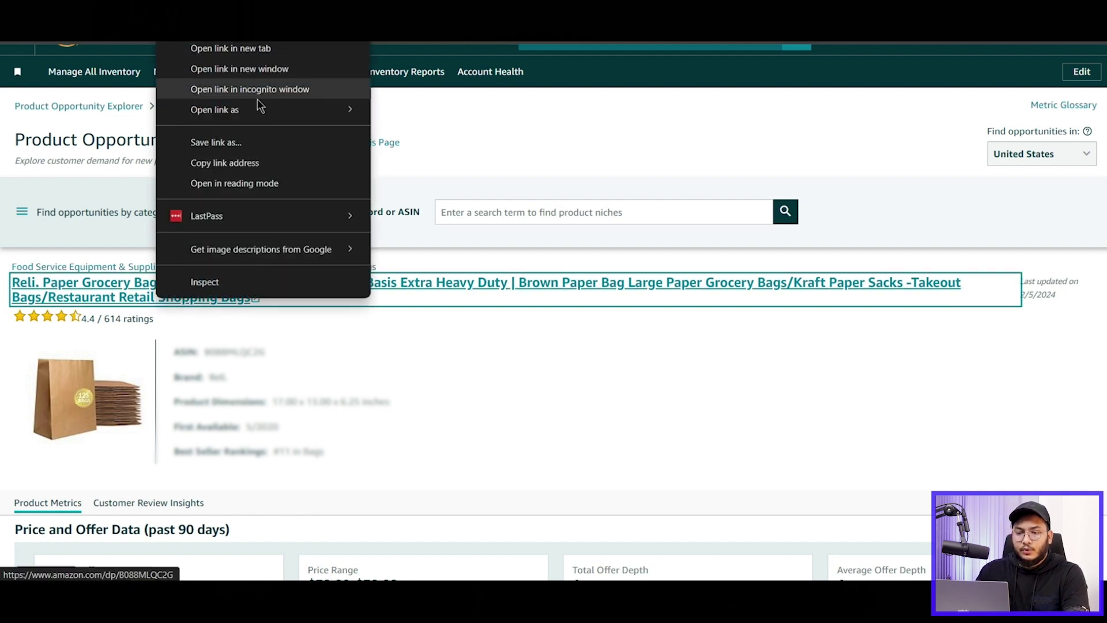
left_click(274, 49)
key("ctrl+Tab")
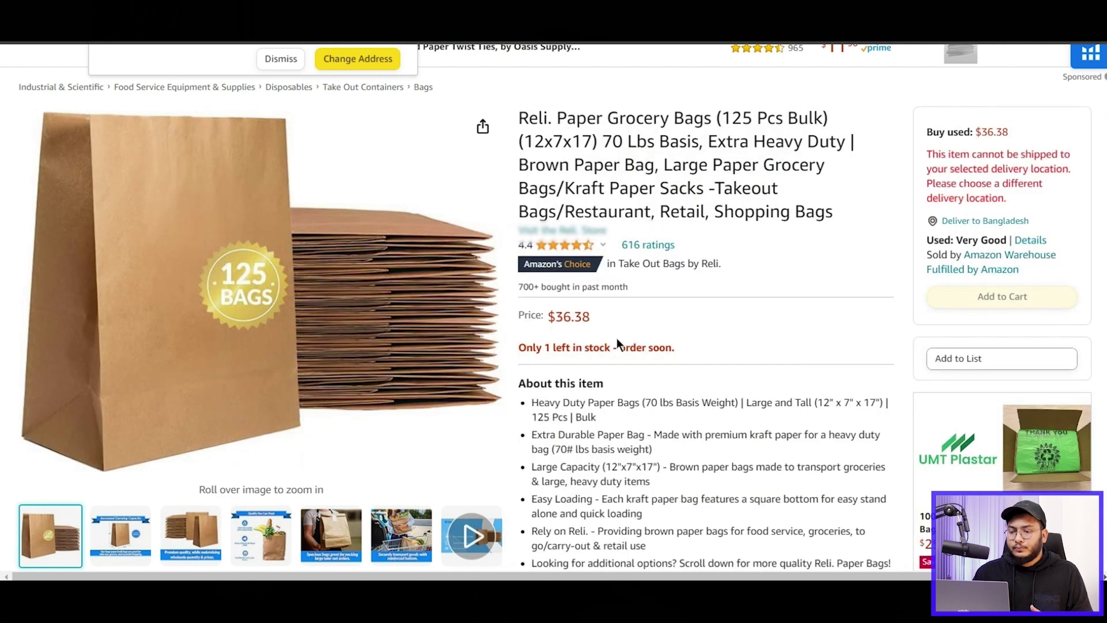
scroll(619, 340, "down", 5)
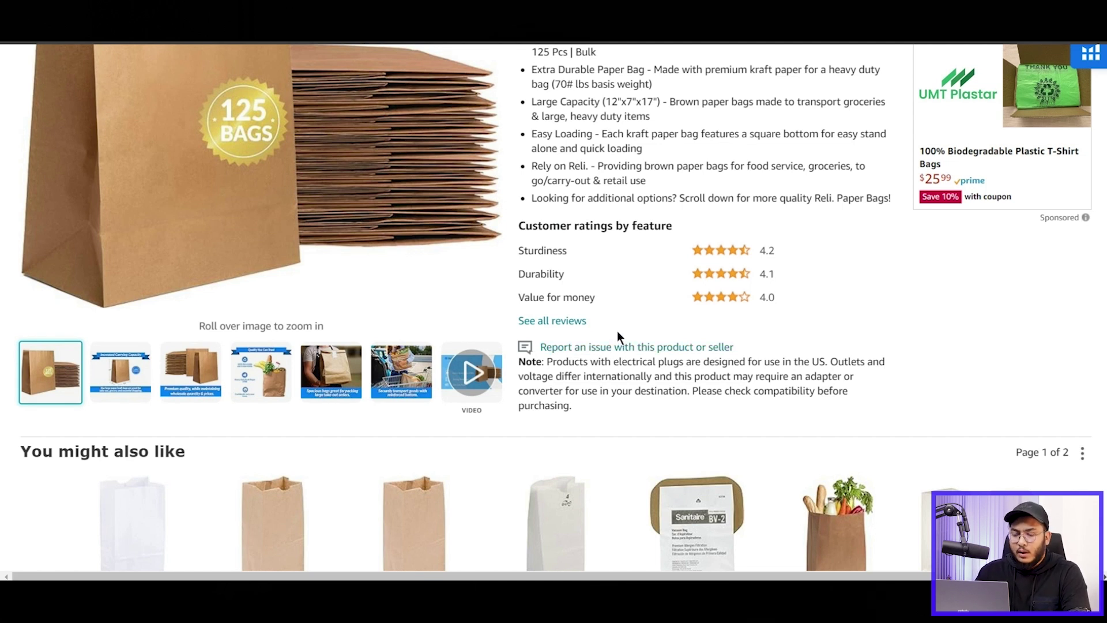
scroll(617, 333, "up", 3)
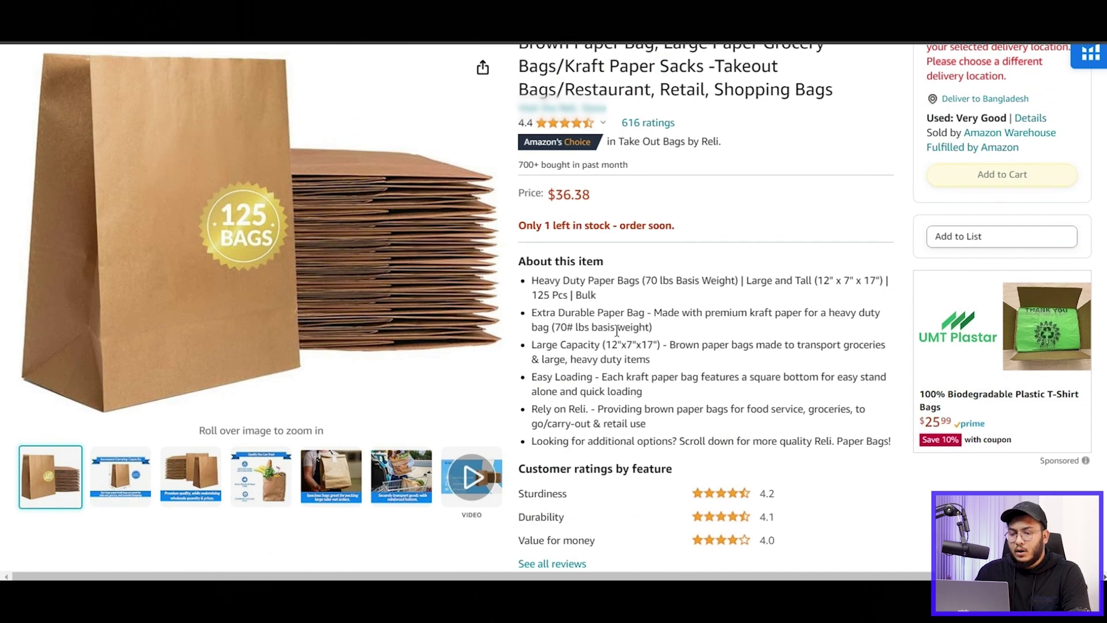
scroll(616, 331, "up", 3)
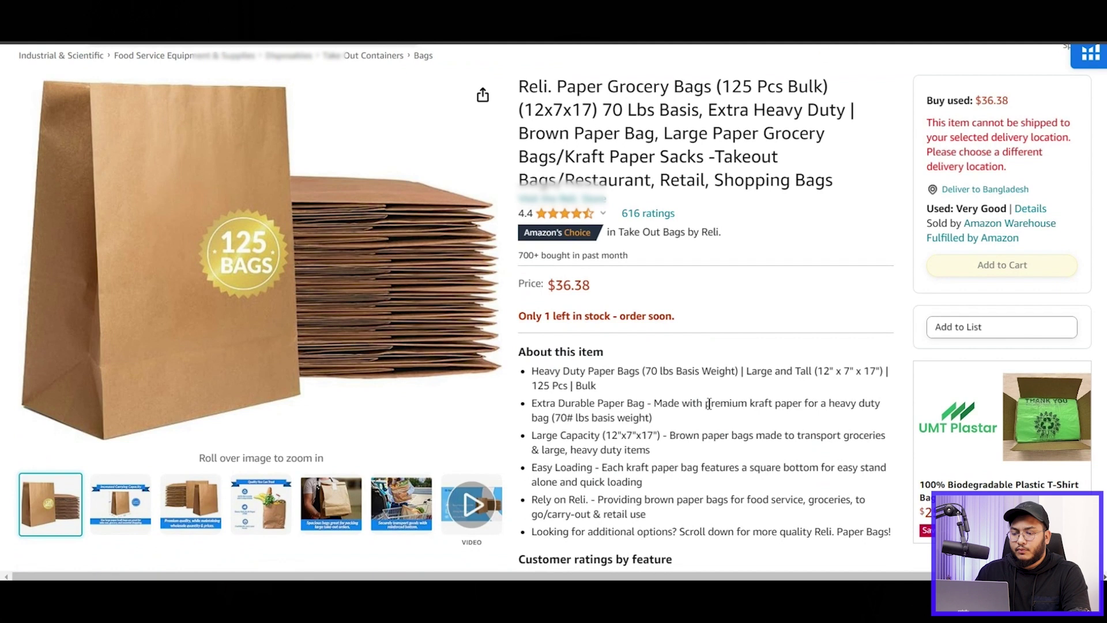
scroll(704, 403, "down", 7)
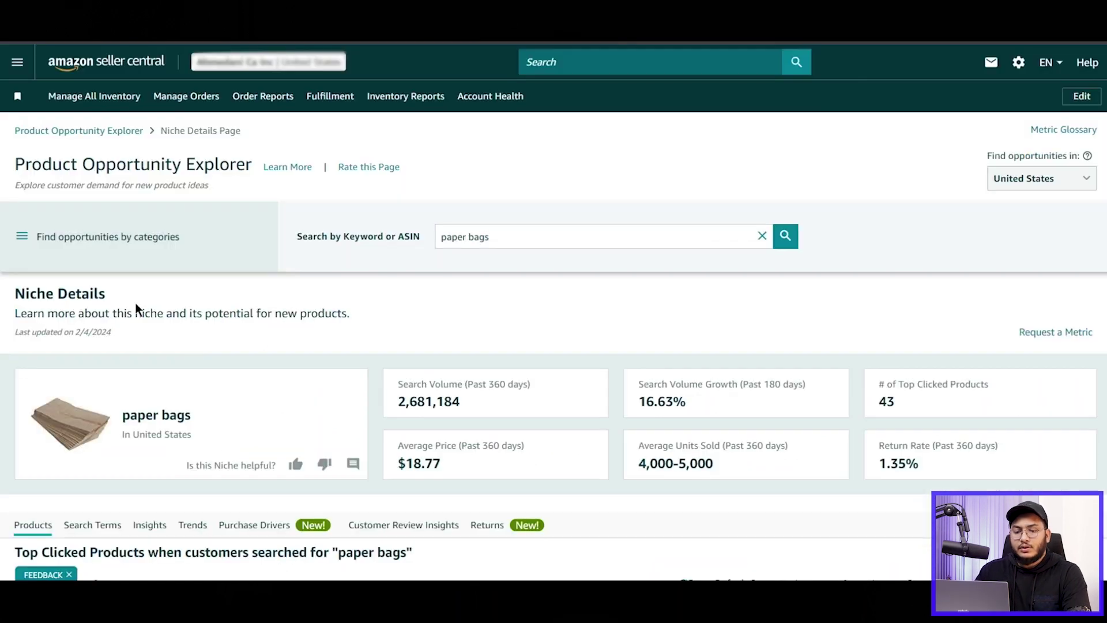
Step: Browse opportunity categories to Home & Kitchen > Home Décor Products
left_click(71, 245)
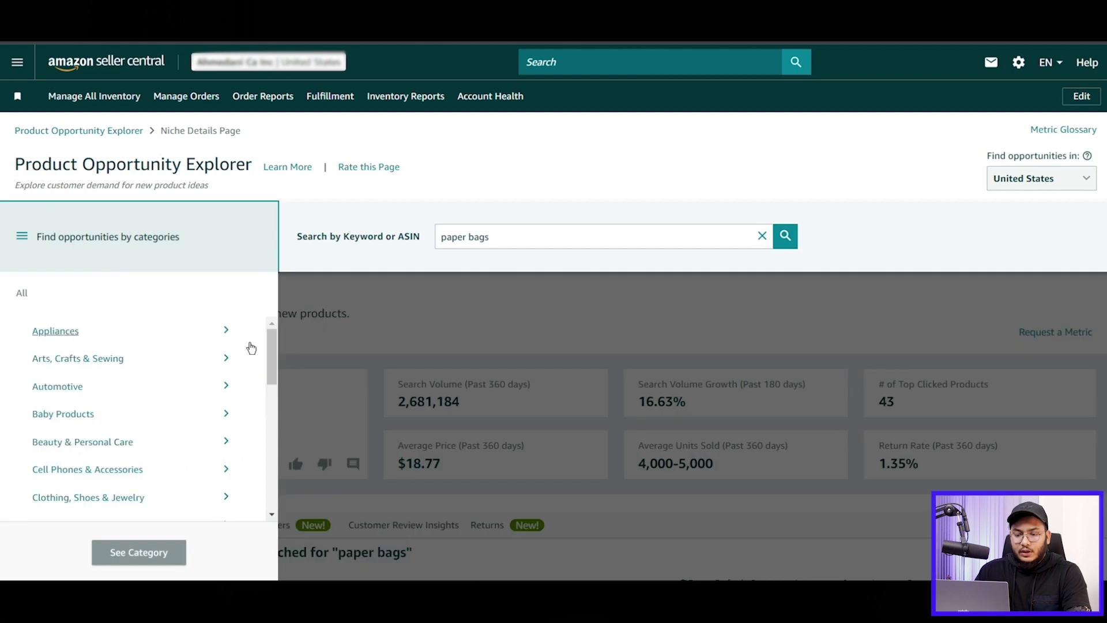
scroll(196, 354, "down", 2)
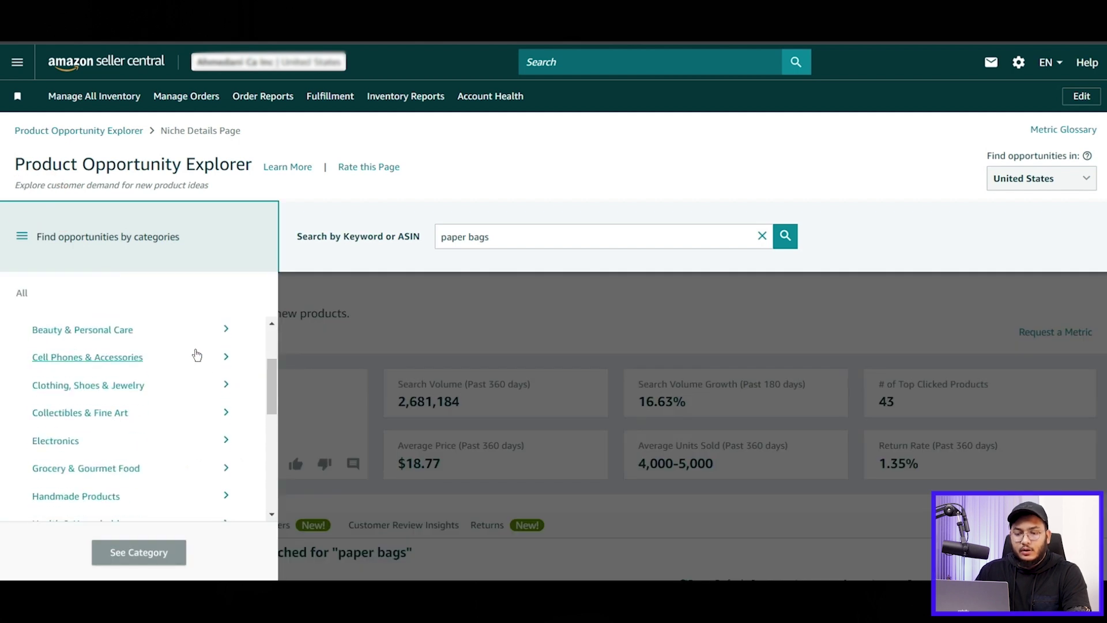
scroll(195, 353, "up", 2)
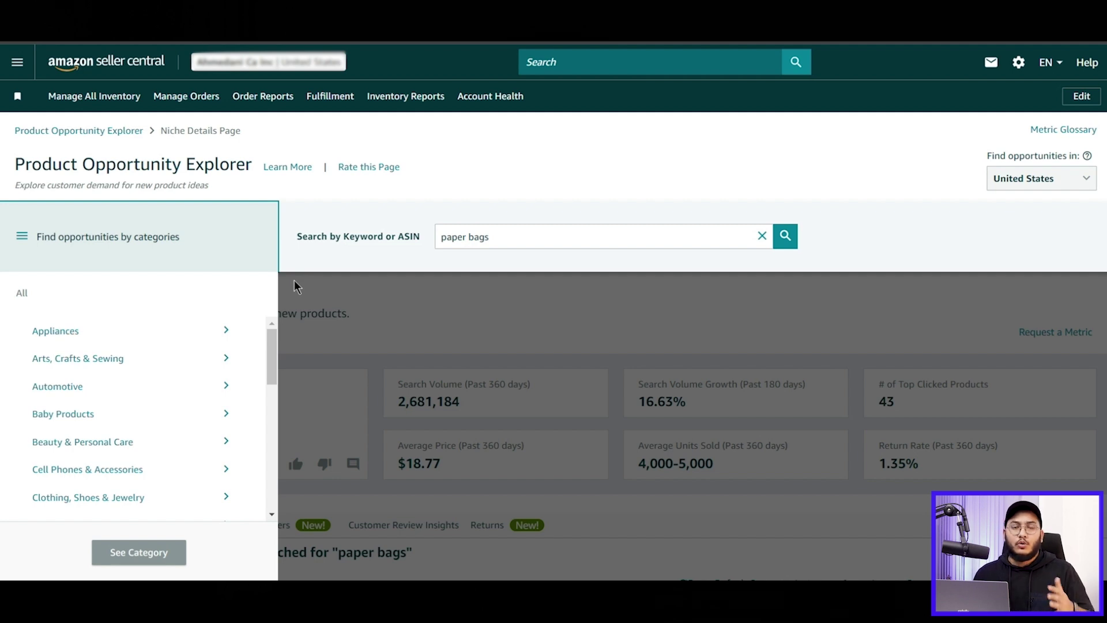
scroll(127, 446, "down", 5)
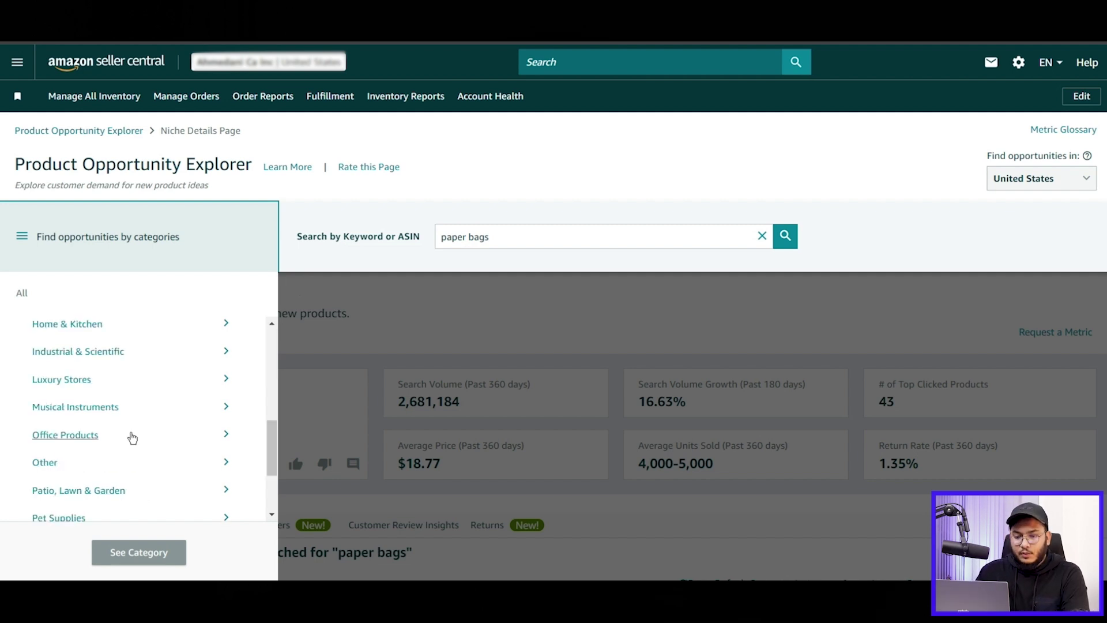
scroll(130, 438, "up", 2)
left_click(107, 450)
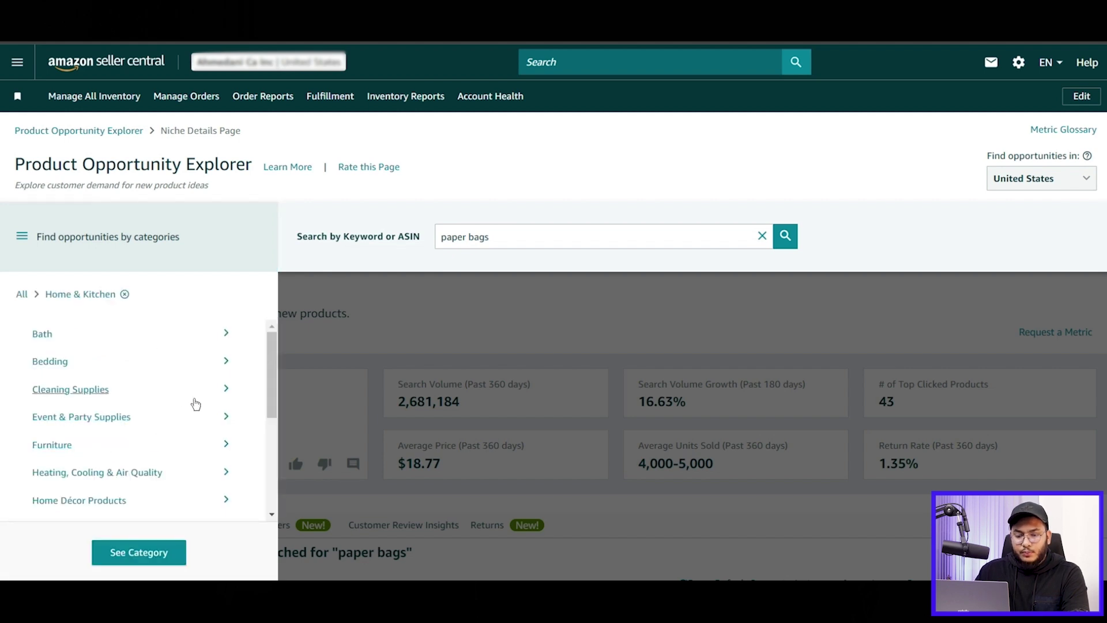
scroll(196, 404, "down", 2)
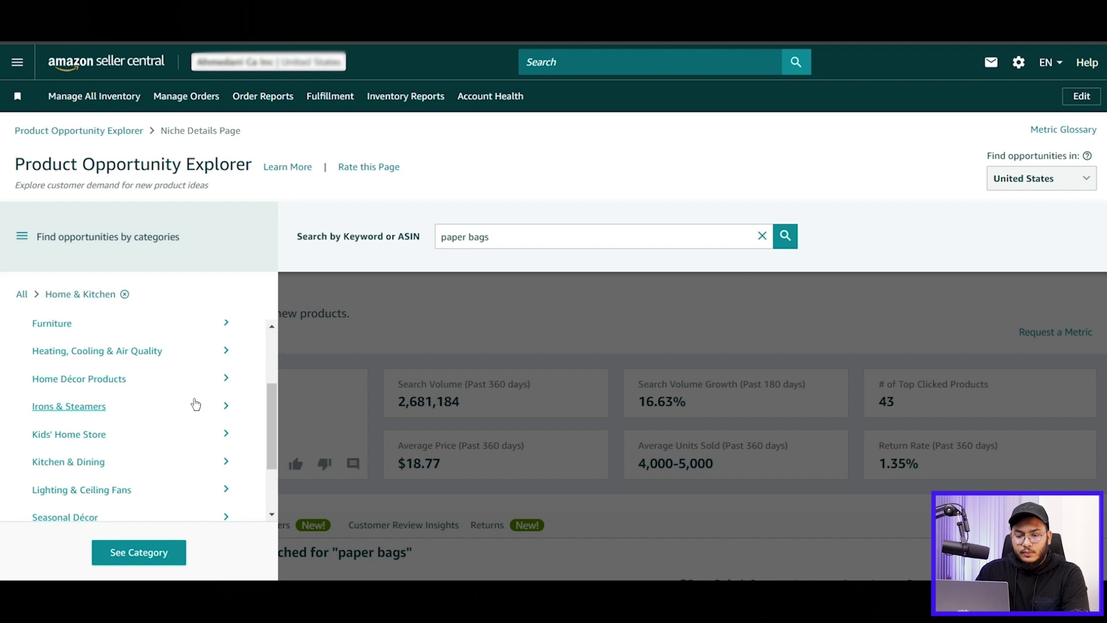
left_click(110, 385)
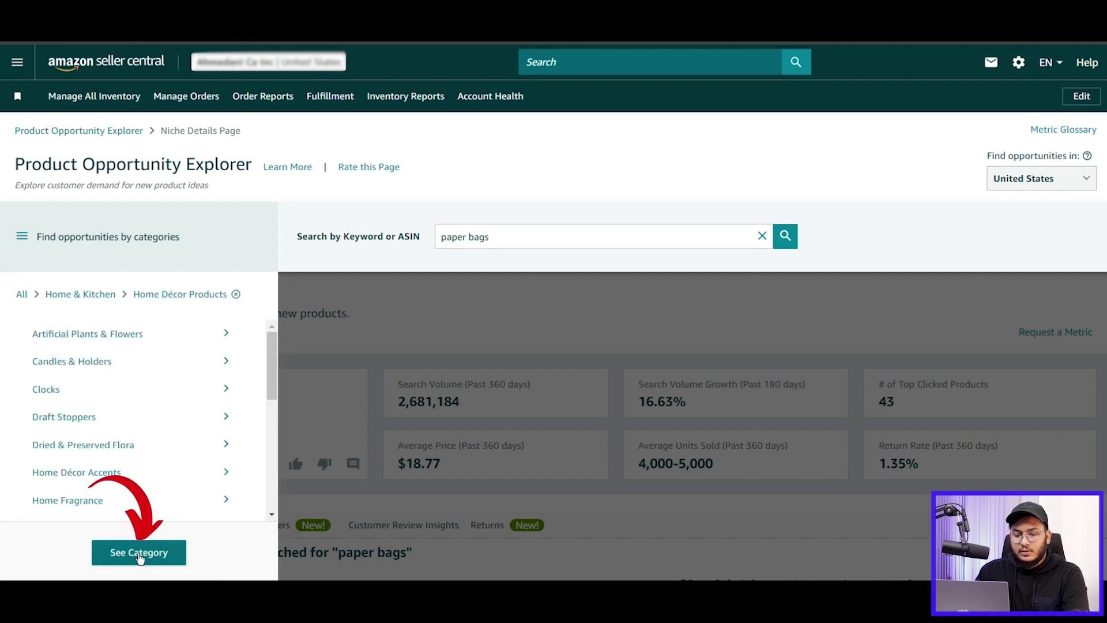
left_click(138, 553)
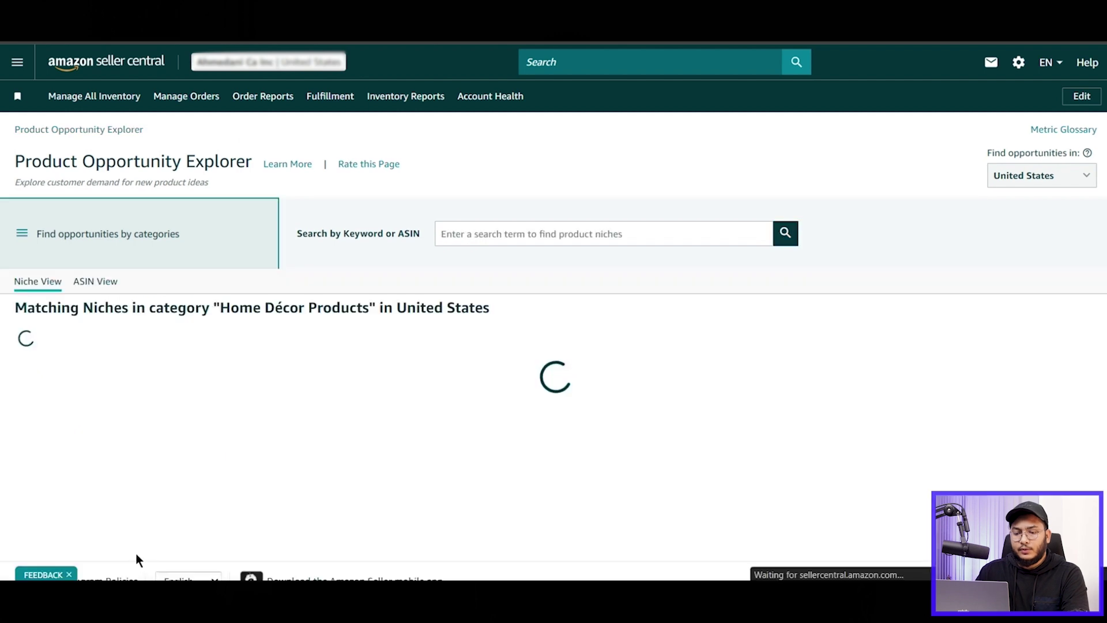
scroll(537, 77, "down", 4)
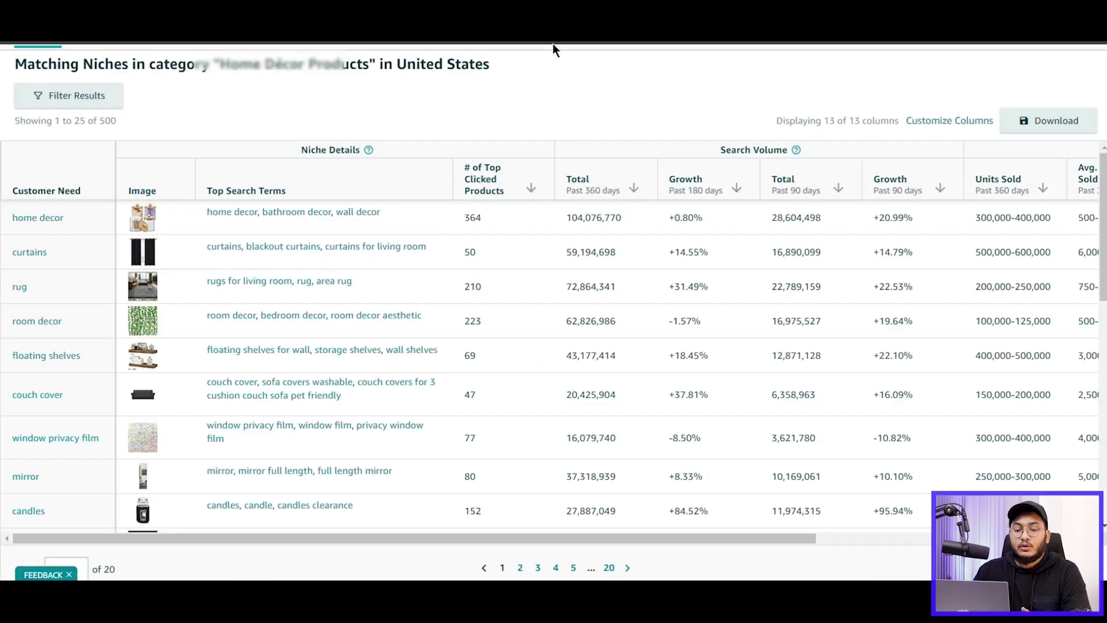
scroll(533, 190, "up", 2)
scroll(533, 191, "up", 2)
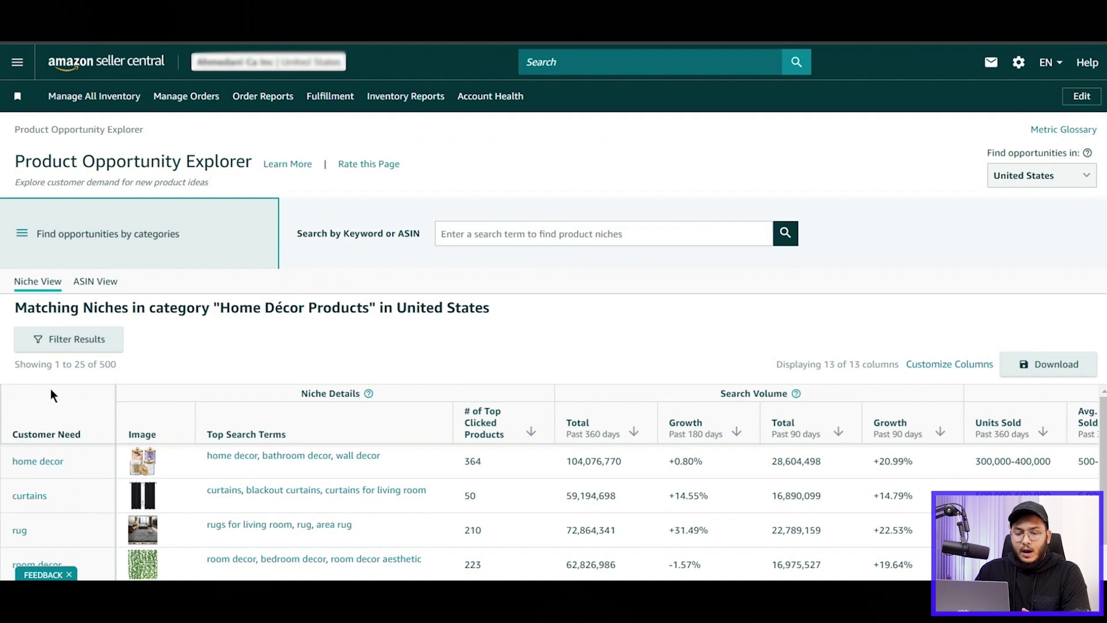
scroll(371, 375, "down", 2)
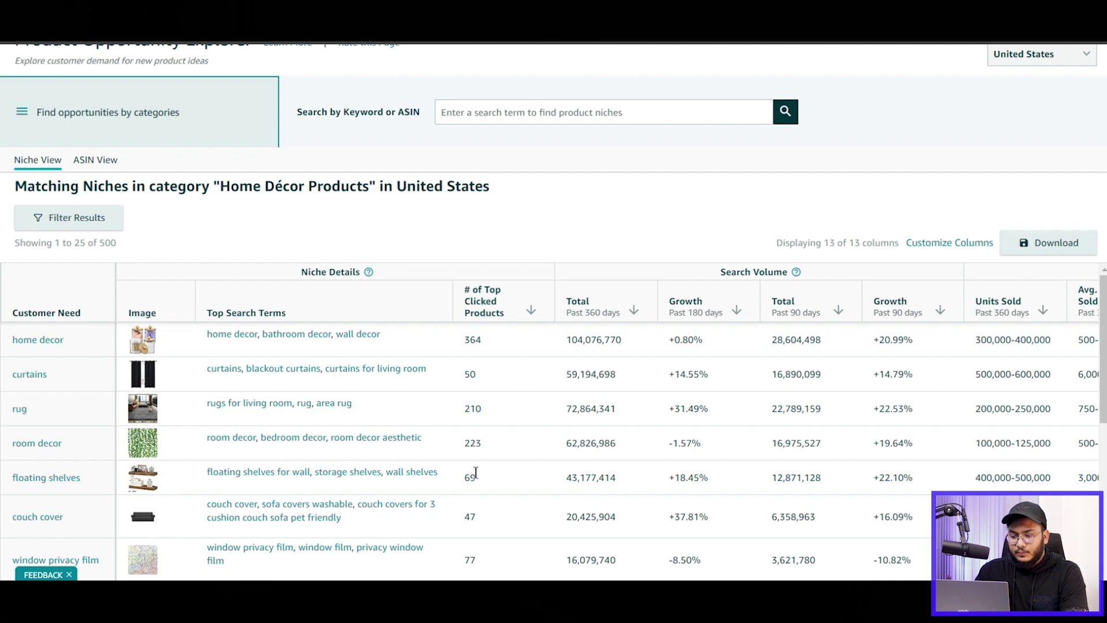
Step: Set up an Average Price filter range with minimum 20 and maximum 200 for the niches
left_click(110, 219)
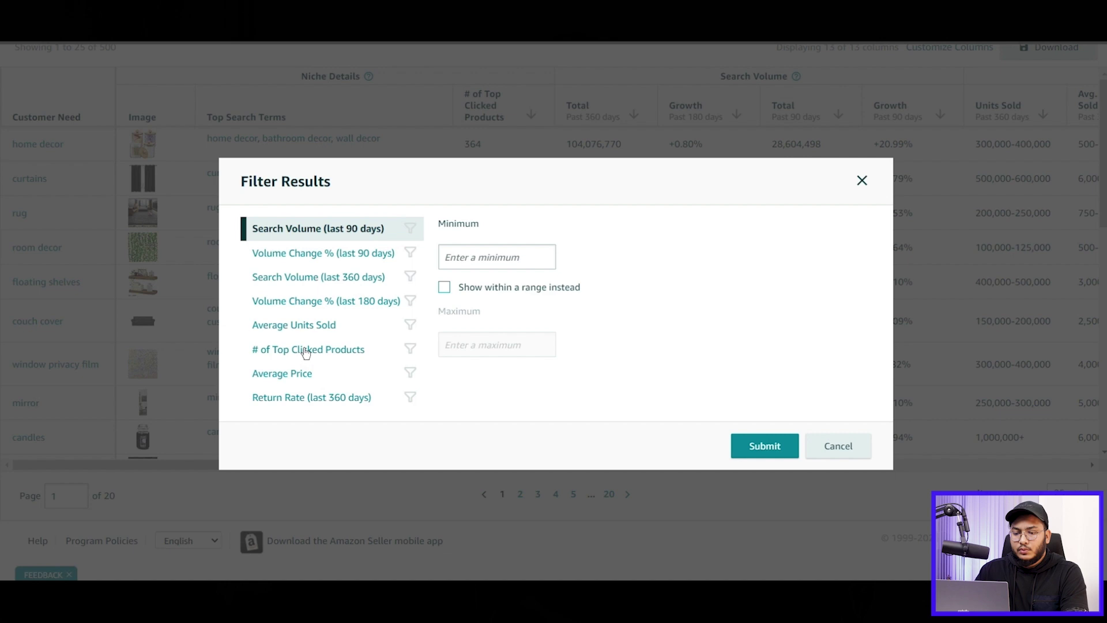
left_click(300, 374)
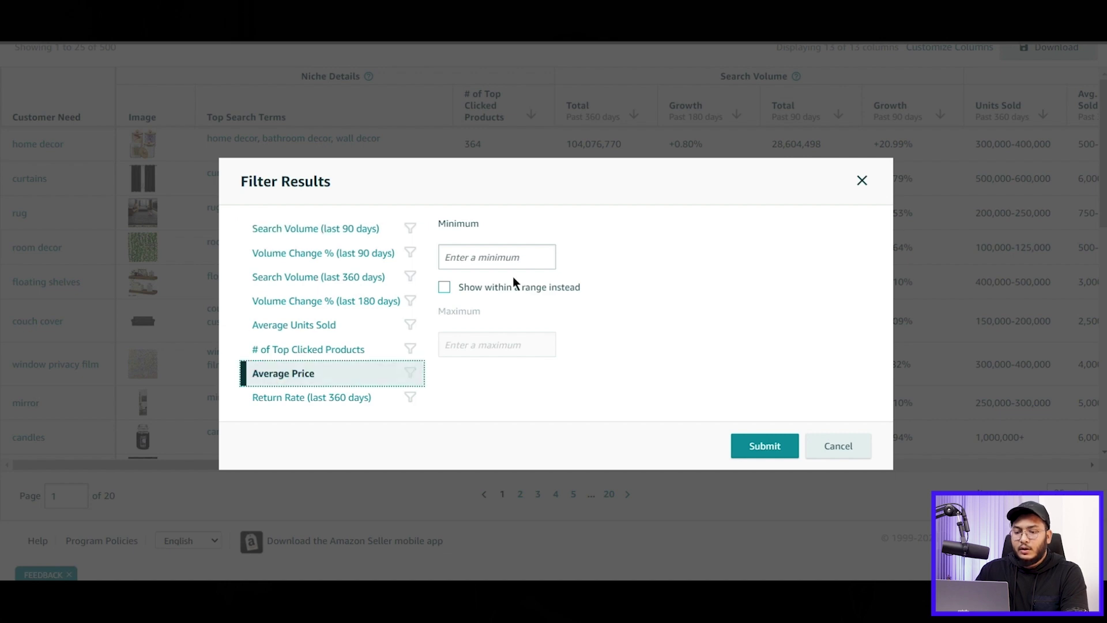
left_click(486, 256)
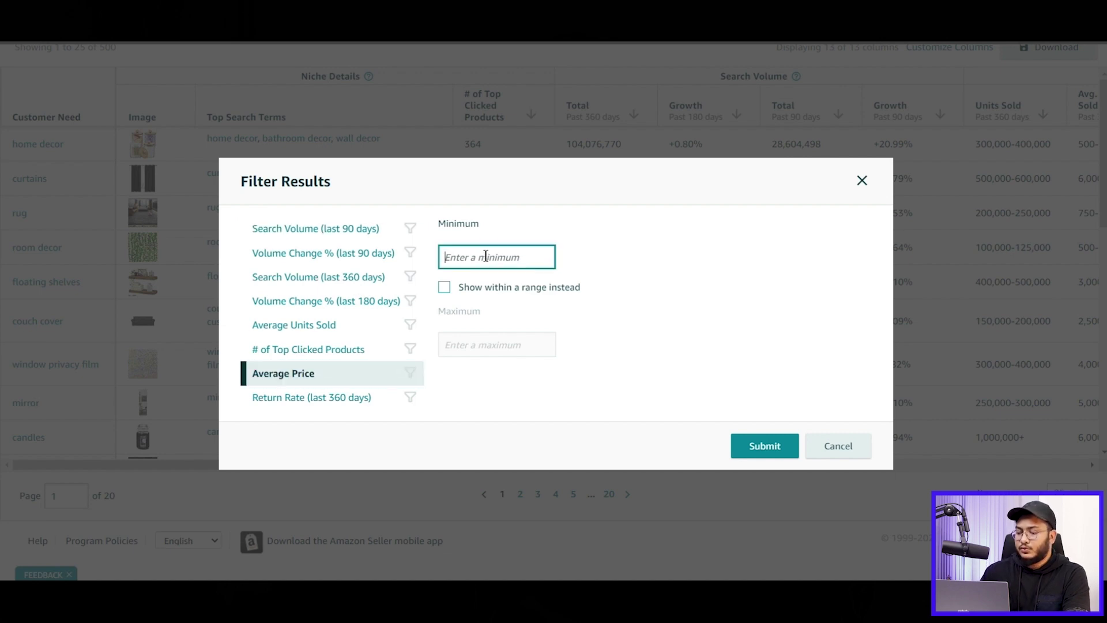
type("20")
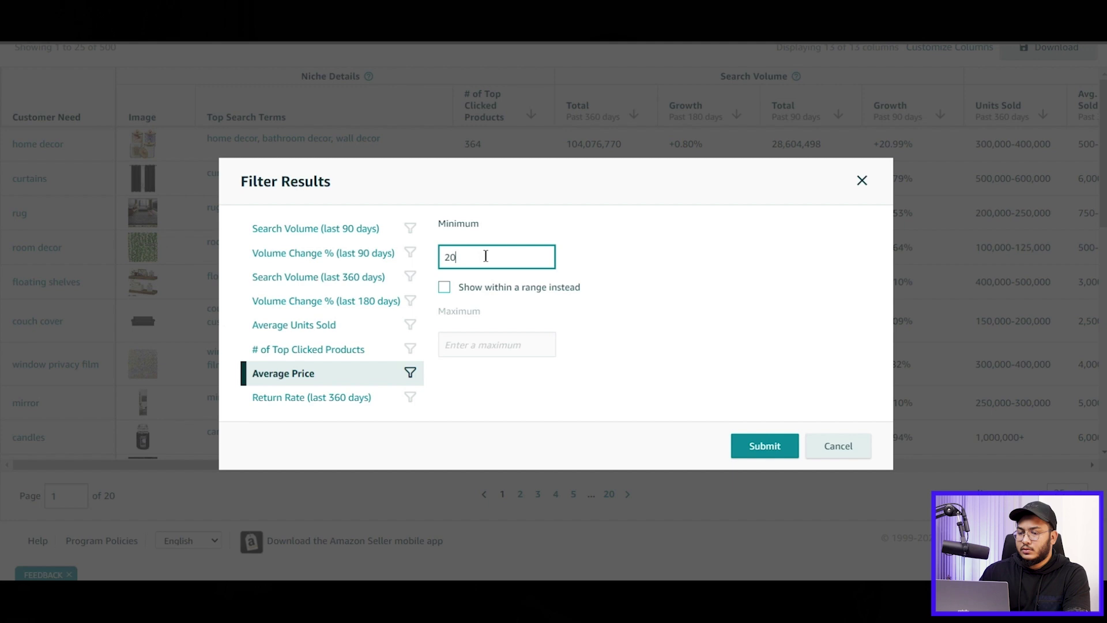
left_click(449, 288)
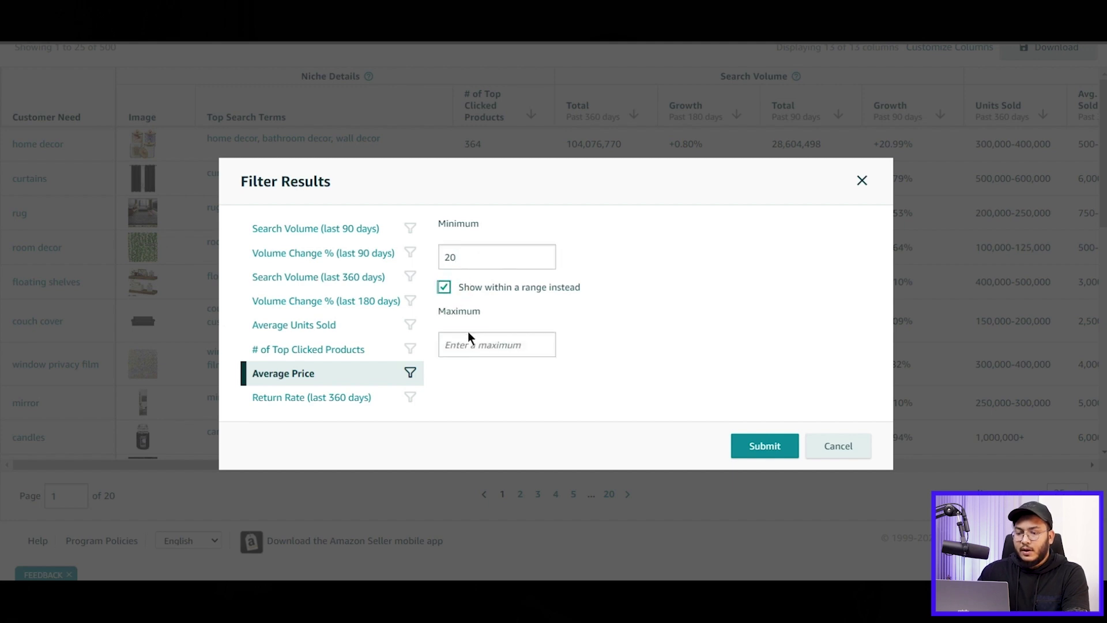
left_click(468, 344)
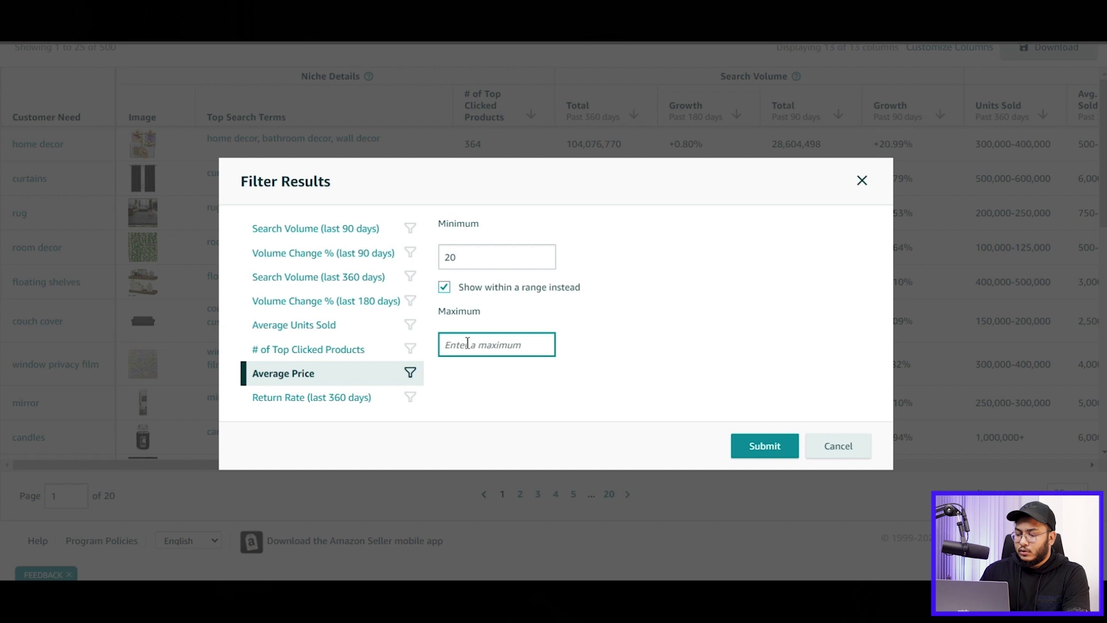
type("200")
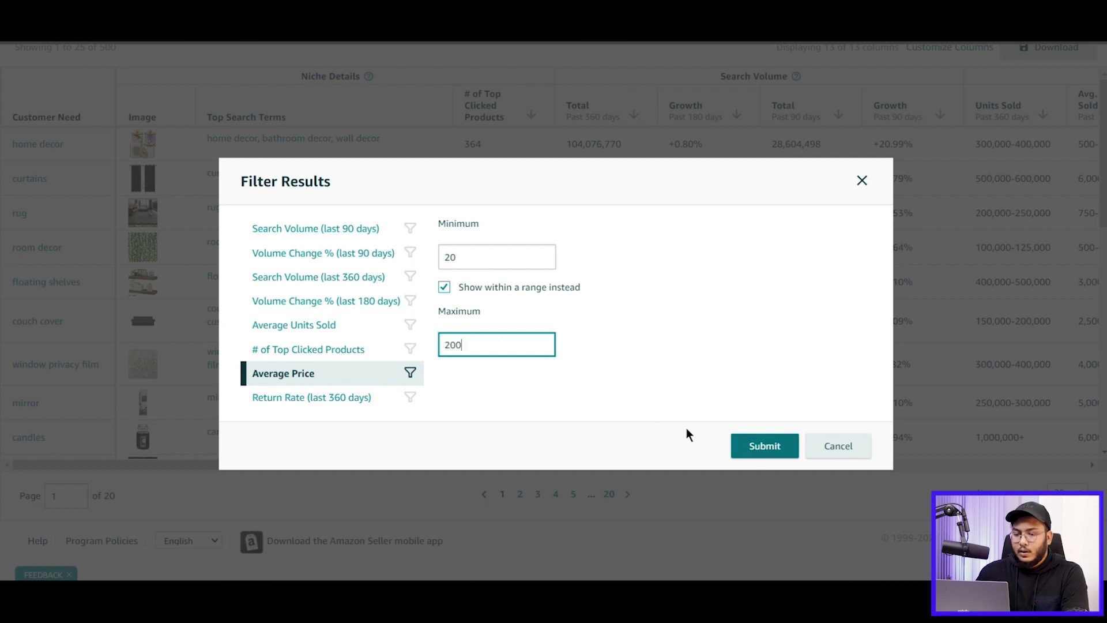
left_click(771, 451)
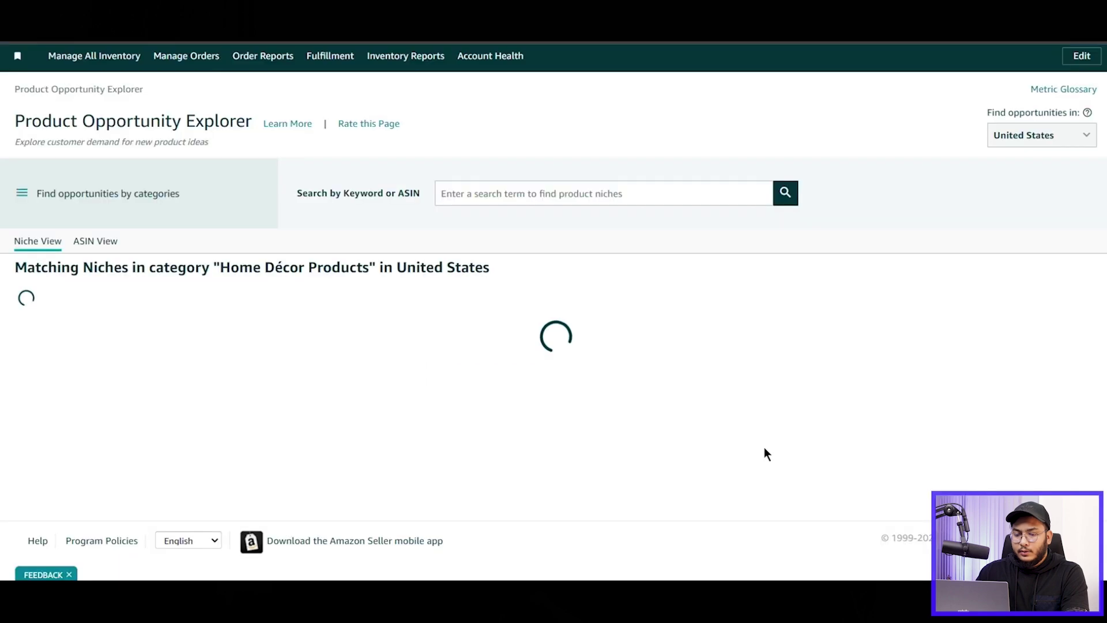
scroll(559, 432, "down", 5)
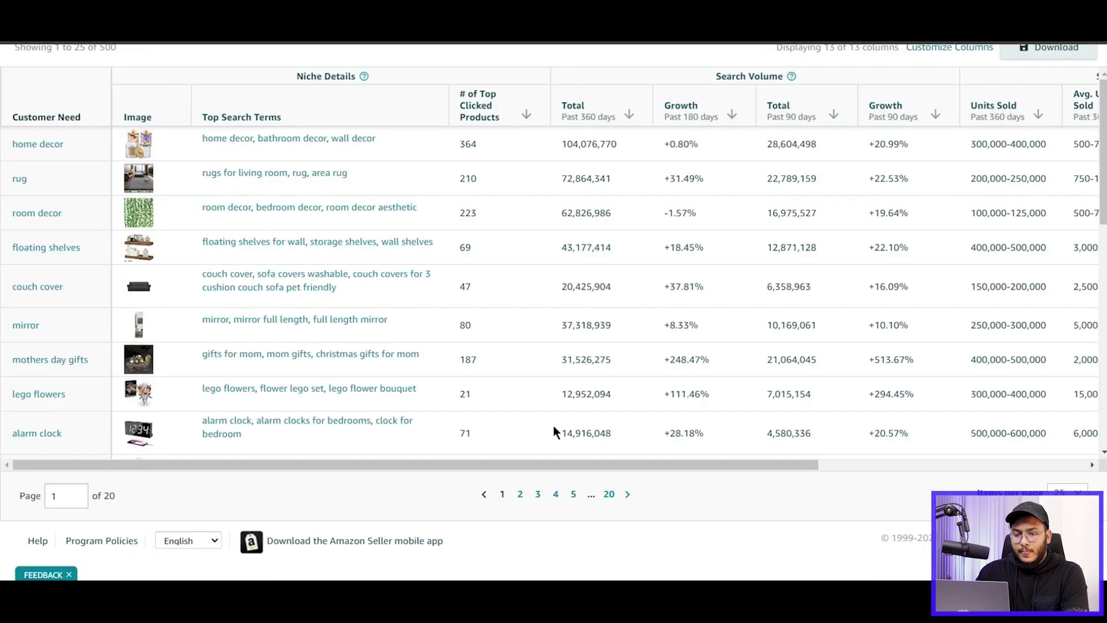
scroll(369, 368, "up", 4)
scroll(369, 368, "down", 4)
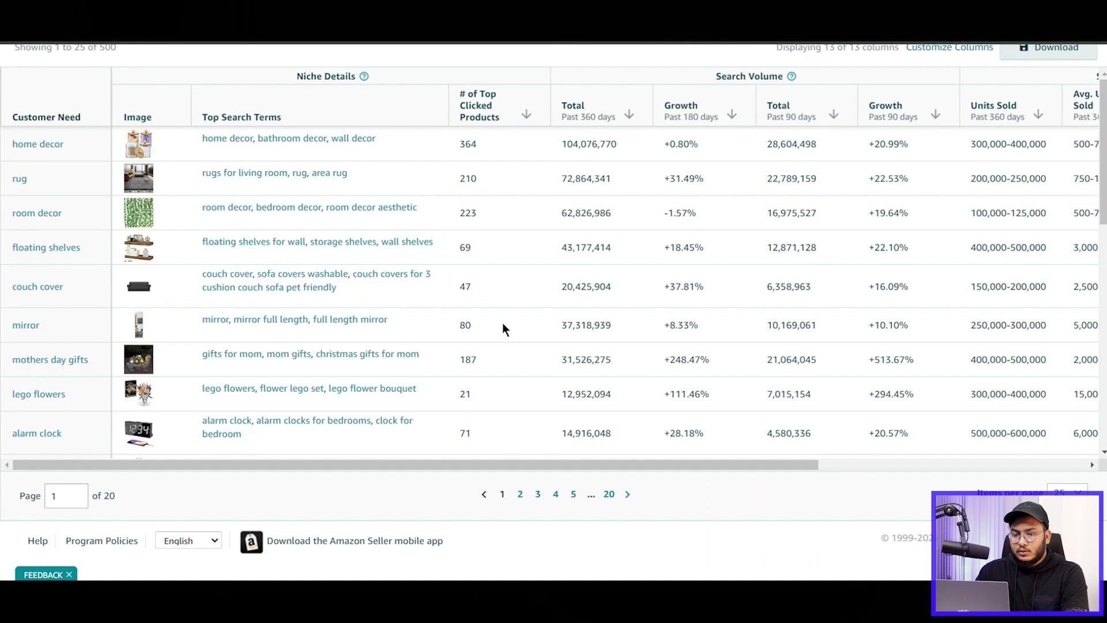
scroll(811, 467, "right", 6)
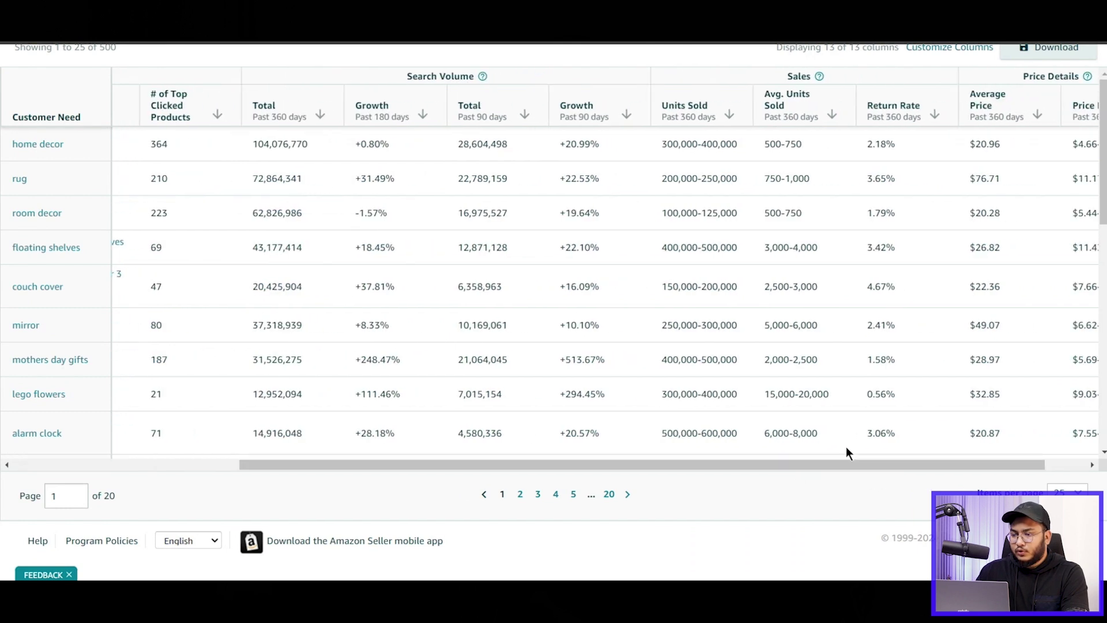
scroll(629, 225, "up", 2)
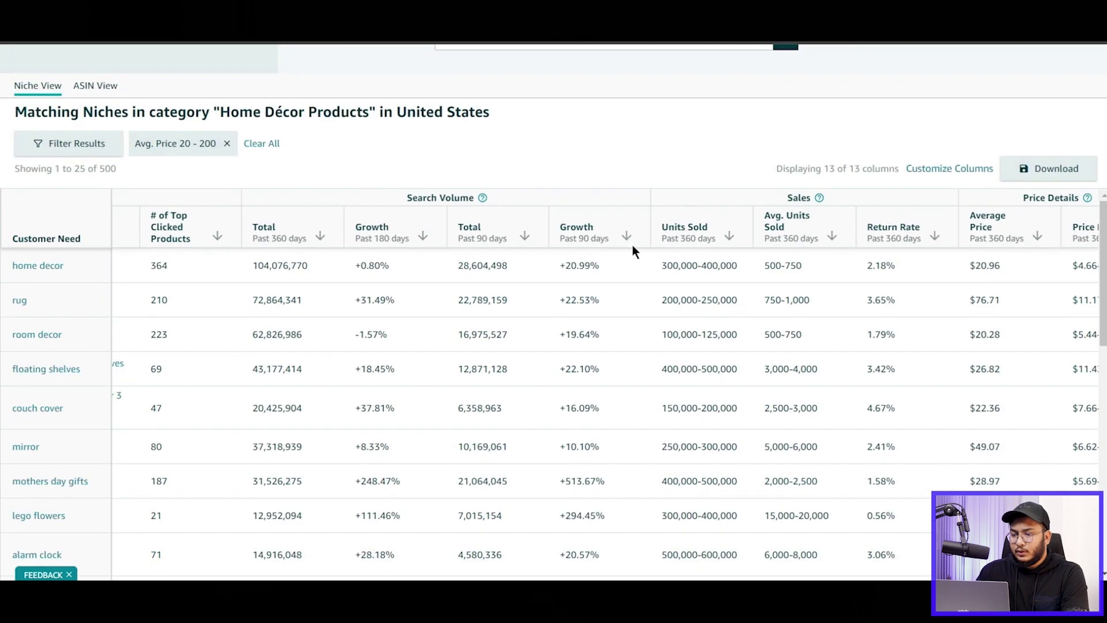
left_click(422, 236)
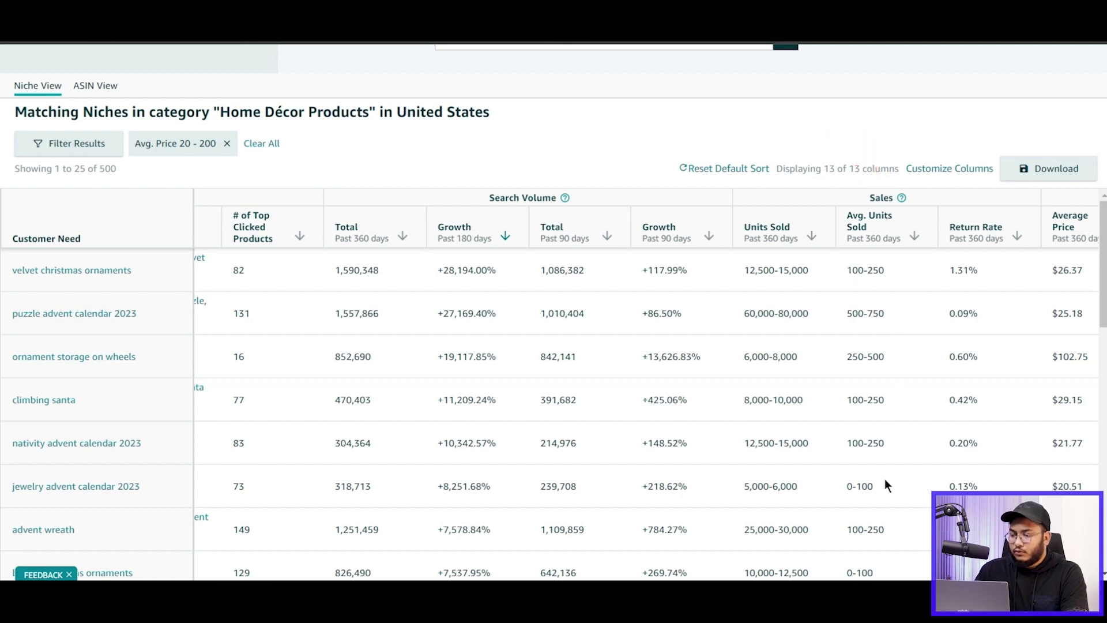
scroll(1077, 329, "down", 3)
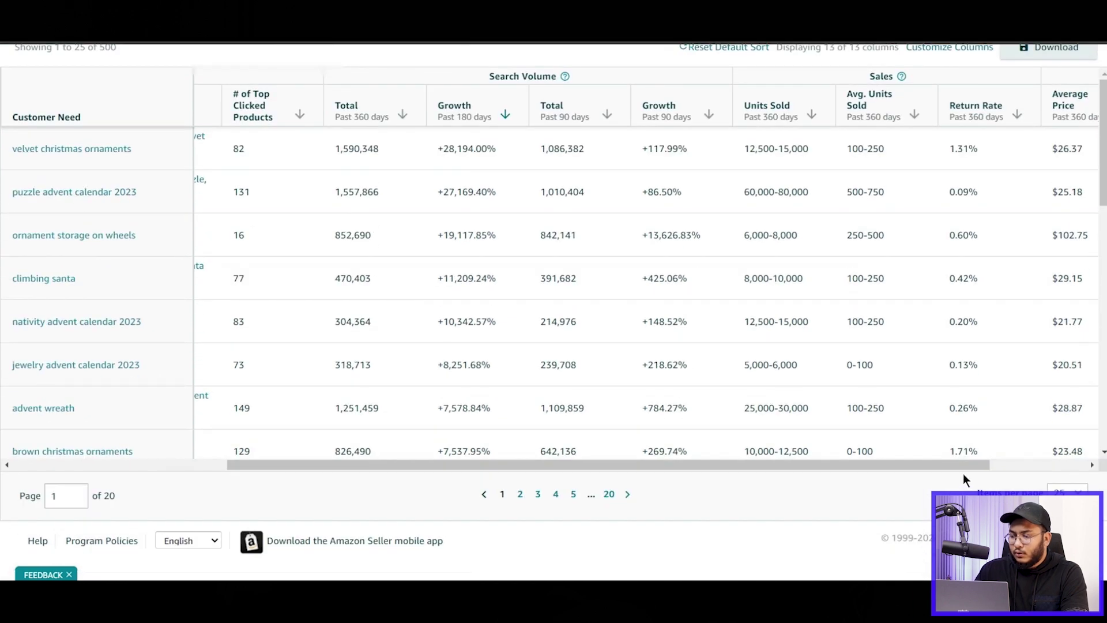
scroll(963, 469, "right", 3)
scroll(985, 336, "up", 5)
scroll(1004, 383, "down", 5)
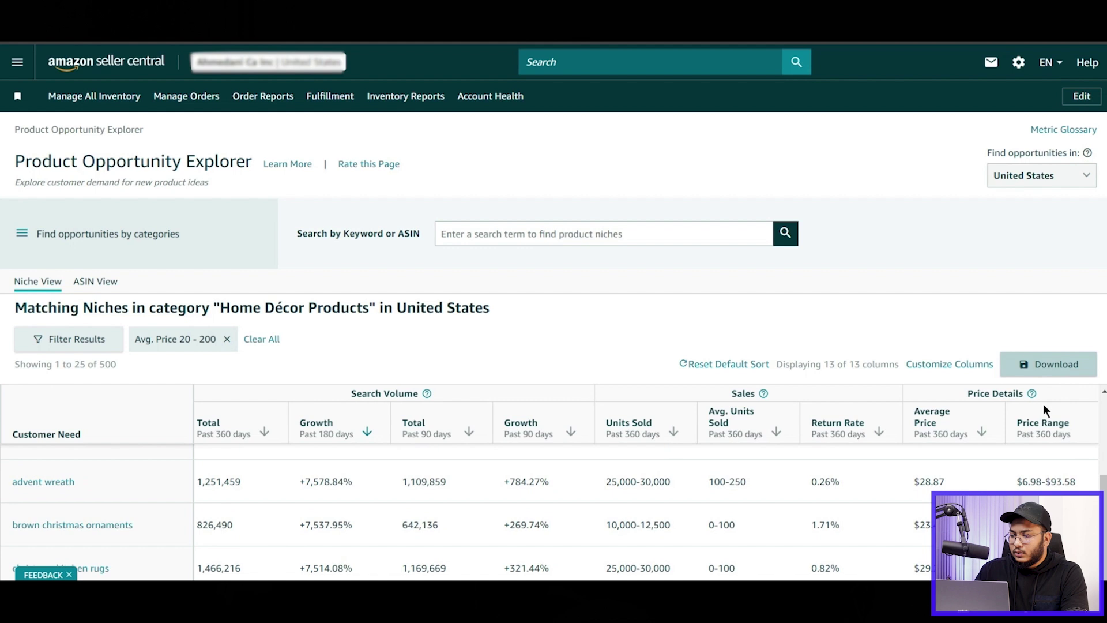
scroll(1042, 403, "up", 5)
scroll(1012, 254, "down", 4)
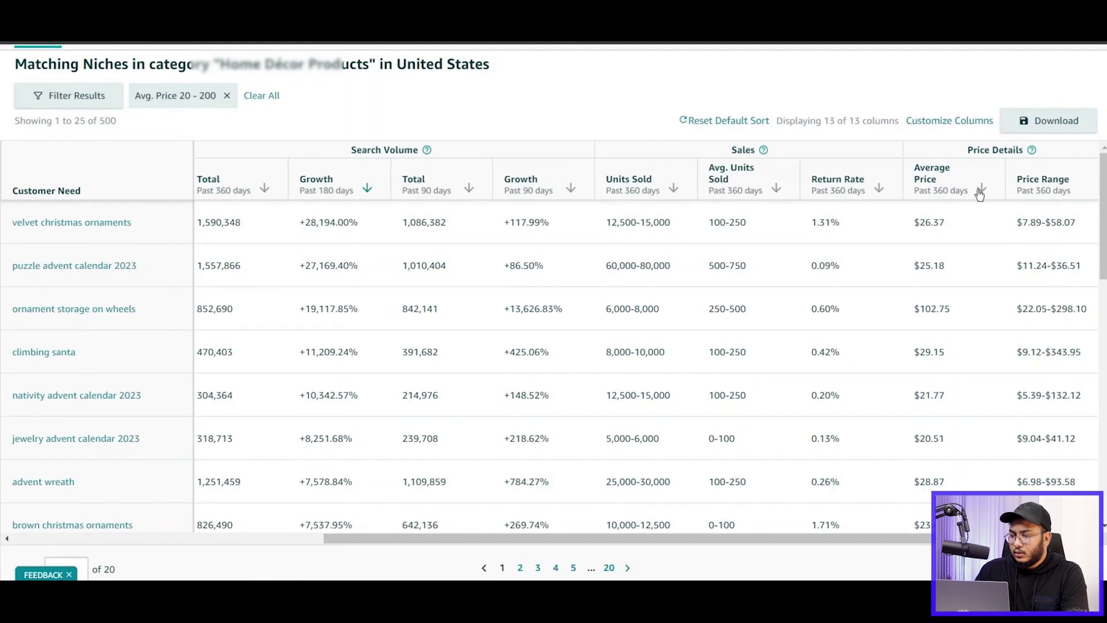
Step: Sort niches by Average Price descending so motorized blinds at $170.89 lead
left_click(980, 190)
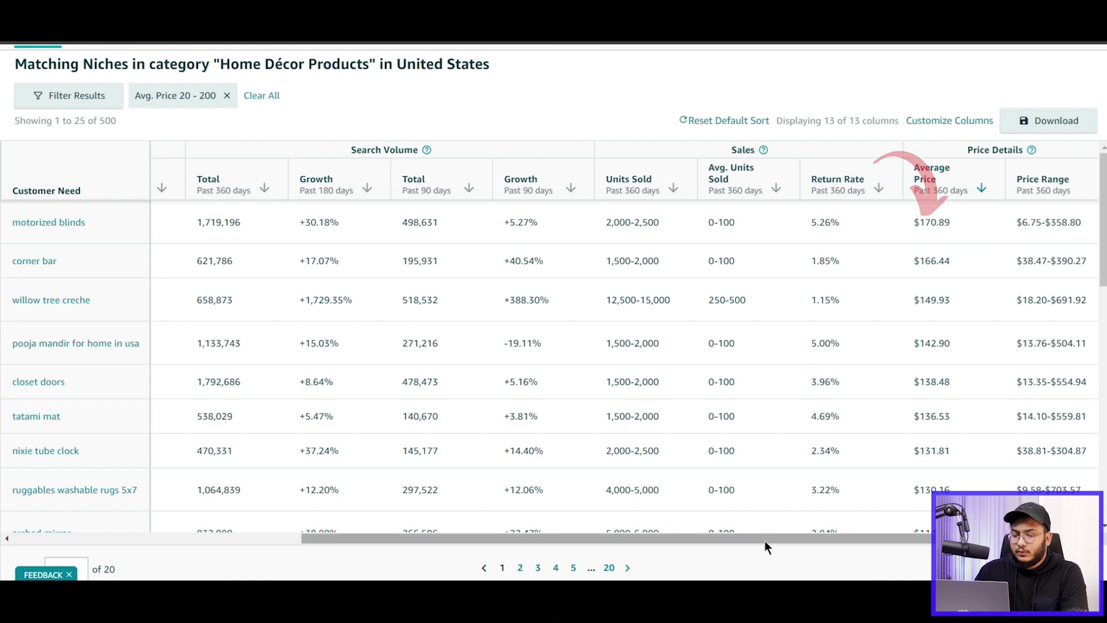
left_click_drag(764, 541, 232, 537)
scroll(313, 352, "up", 2)
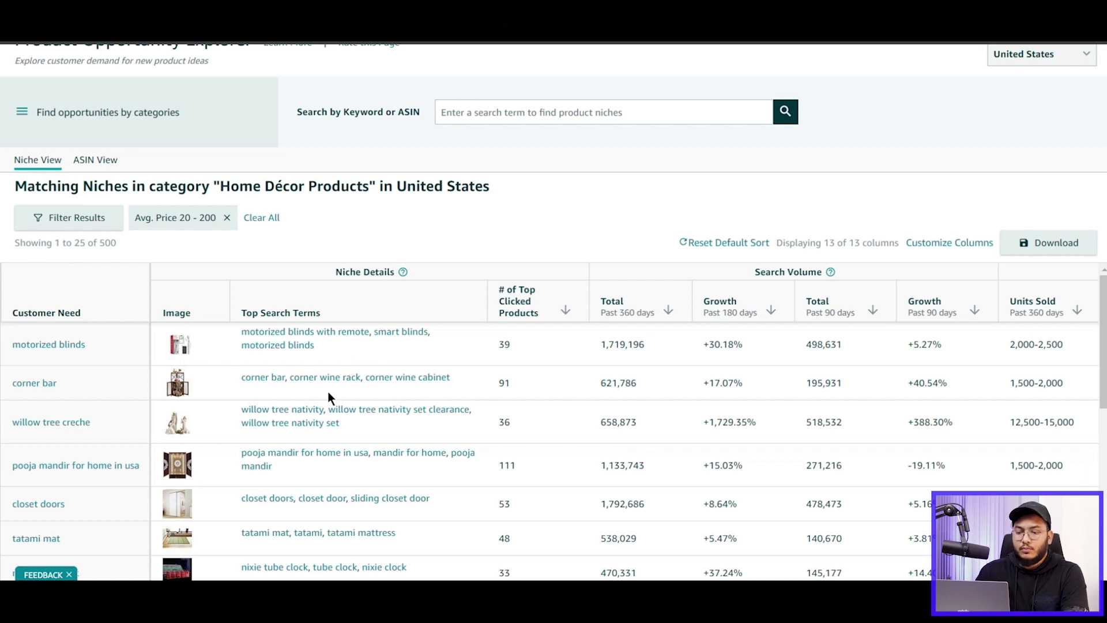
Step: Open the corner bar niche and view its Search Terms, led by 'corner bar' at 235,090 searches
left_click(45, 383)
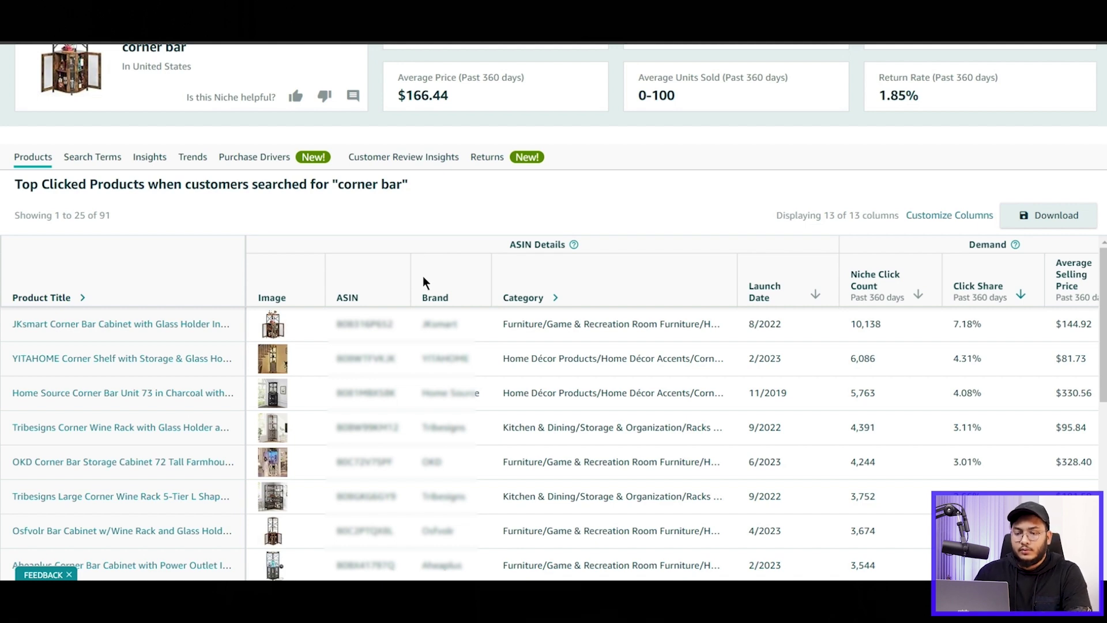
left_click(102, 160)
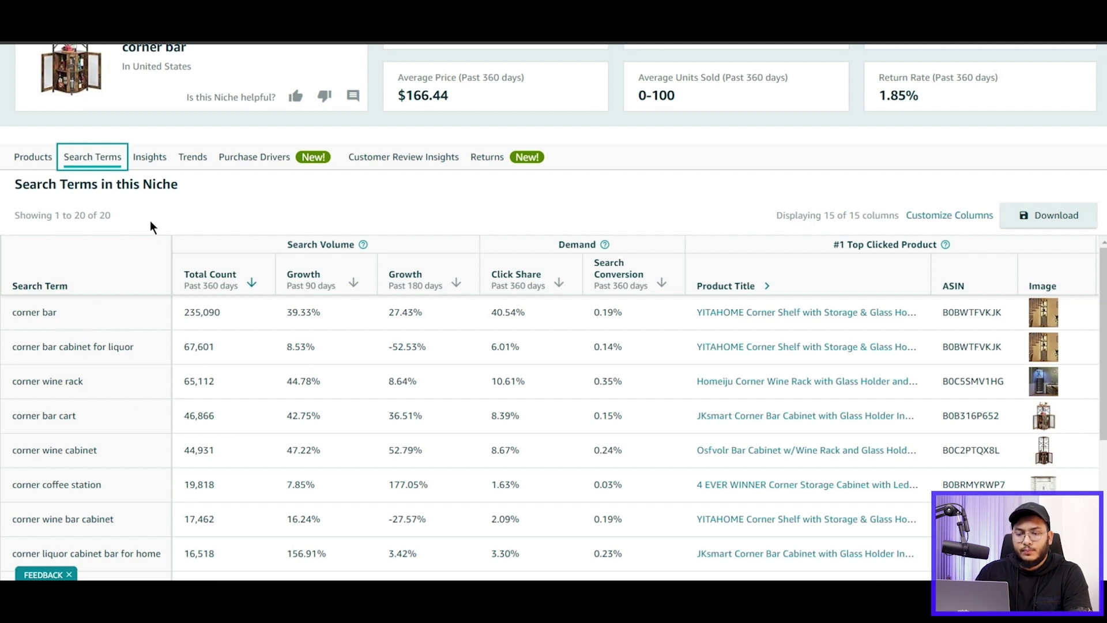
Step: Review the corner bar niche's Insights and Trends tabs
left_click(149, 158)
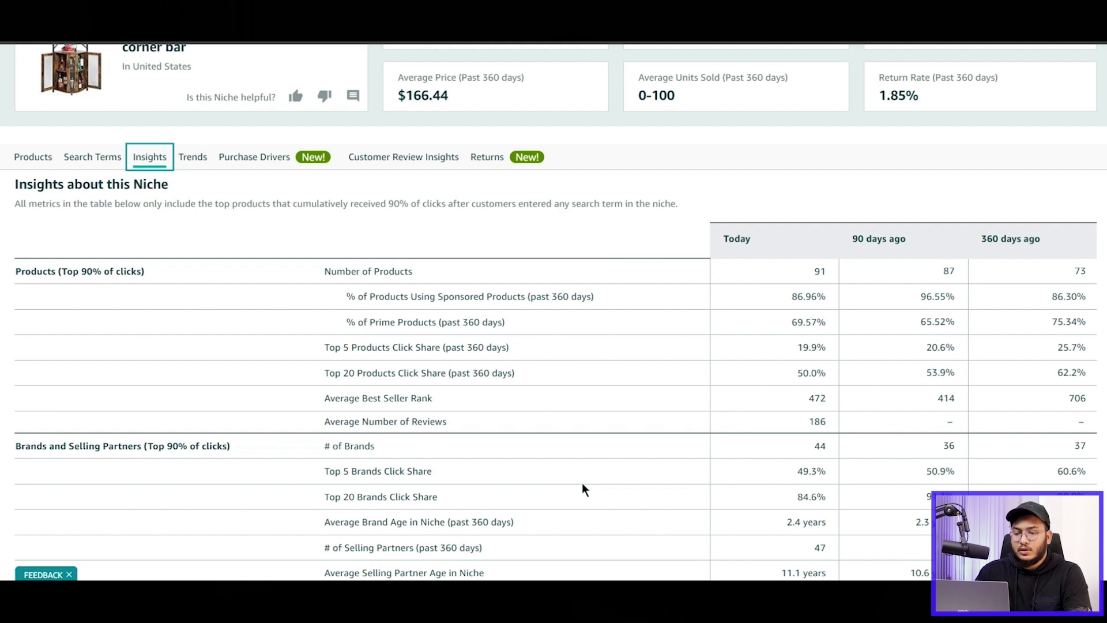
mouse_move(427, 404)
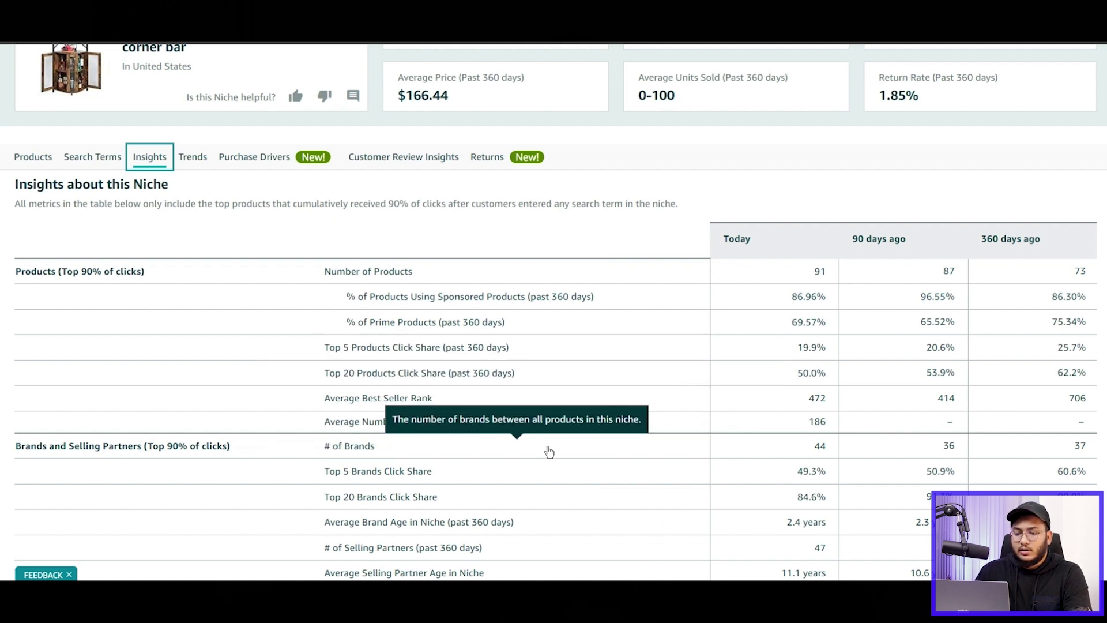
mouse_move(446, 529)
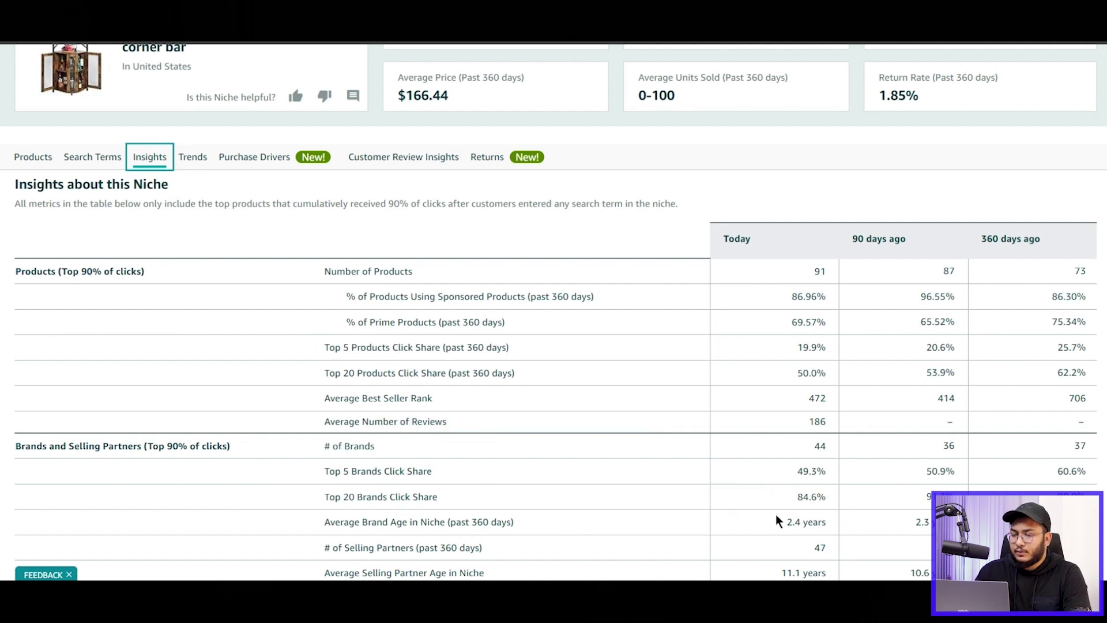
left_click(196, 158)
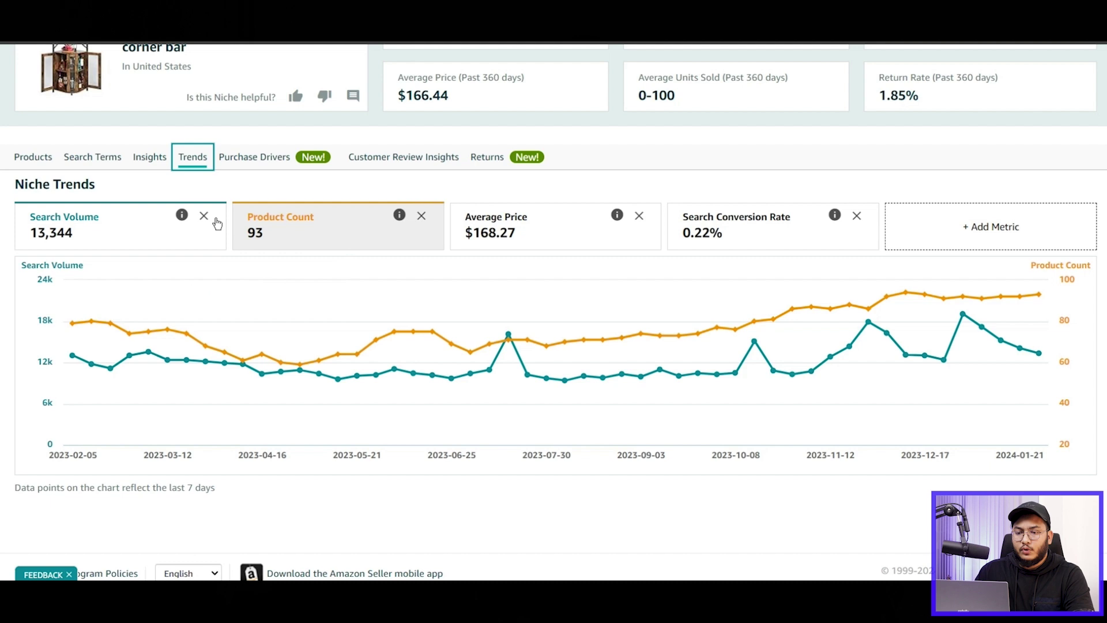
scroll(217, 224, "up", 2)
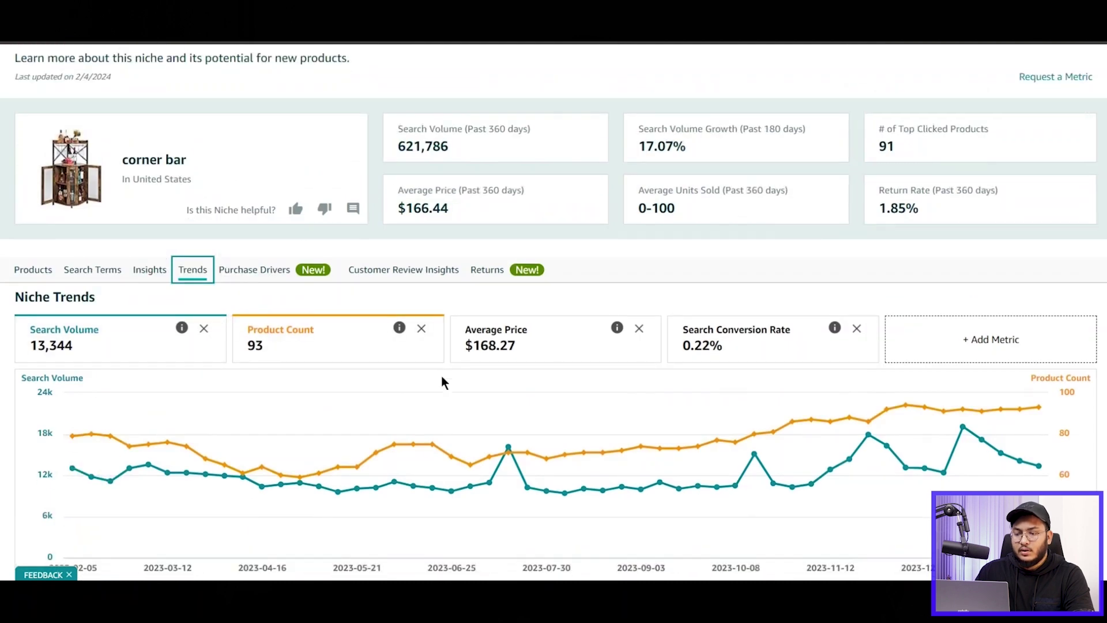
scroll(442, 378, "down", 2)
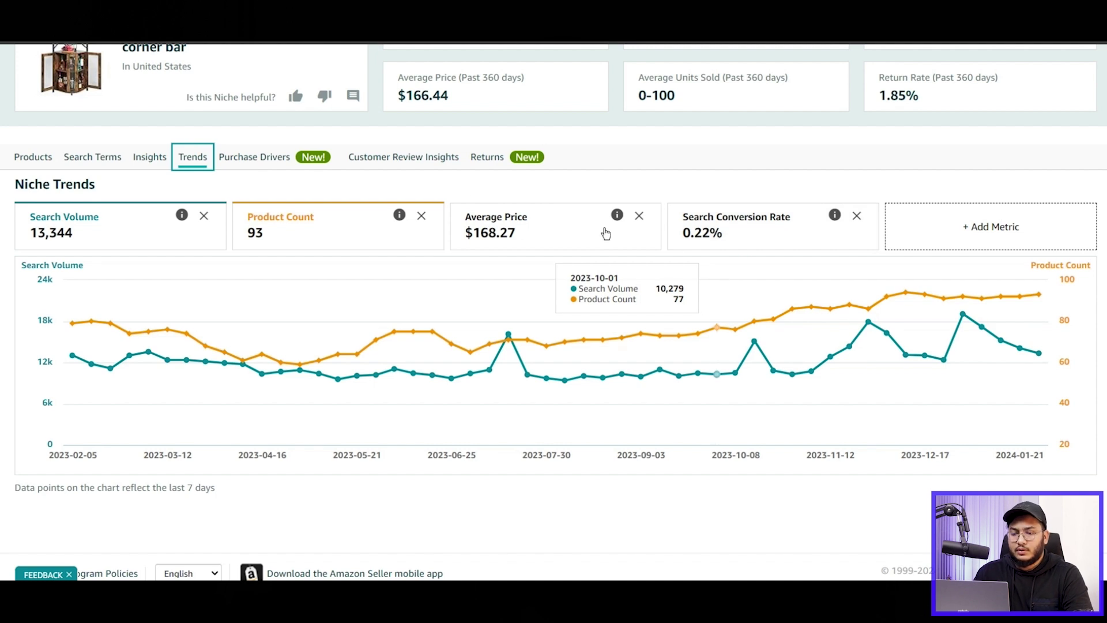
Step: Browse the niche's Purchase Drivers, Customer Review Insights and Returns tabs
left_click(267, 156)
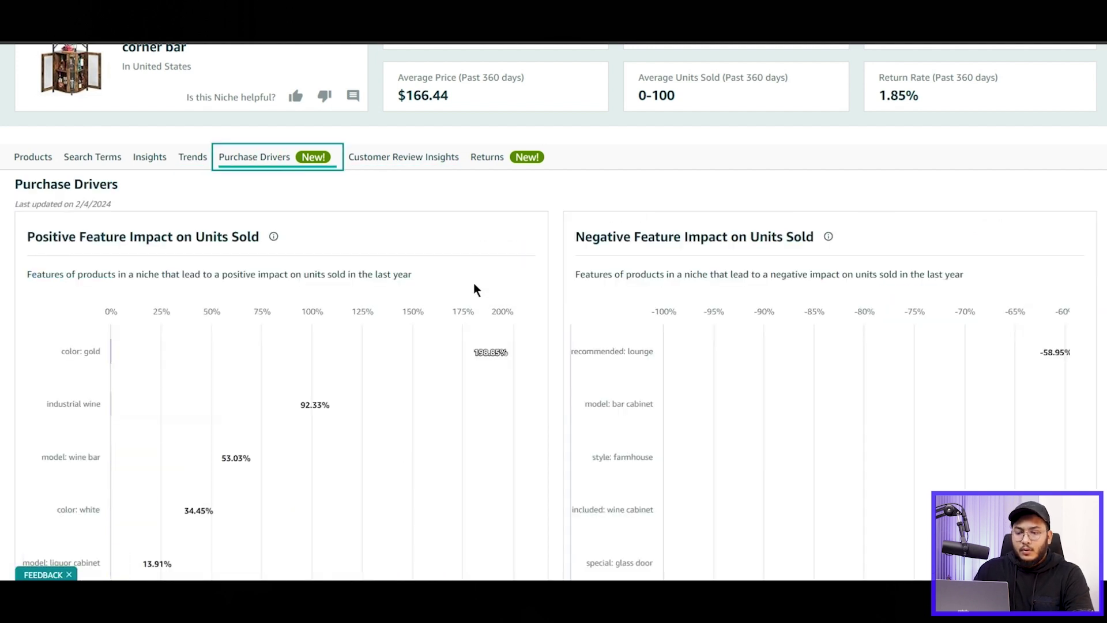
left_click(431, 161)
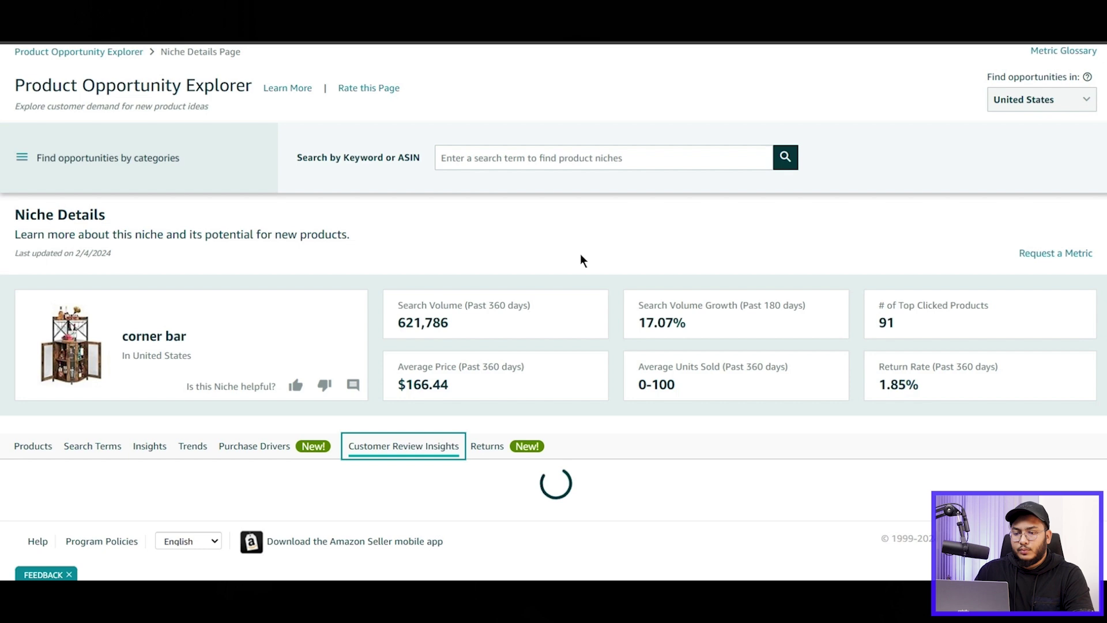
scroll(365, 334, "down", 2)
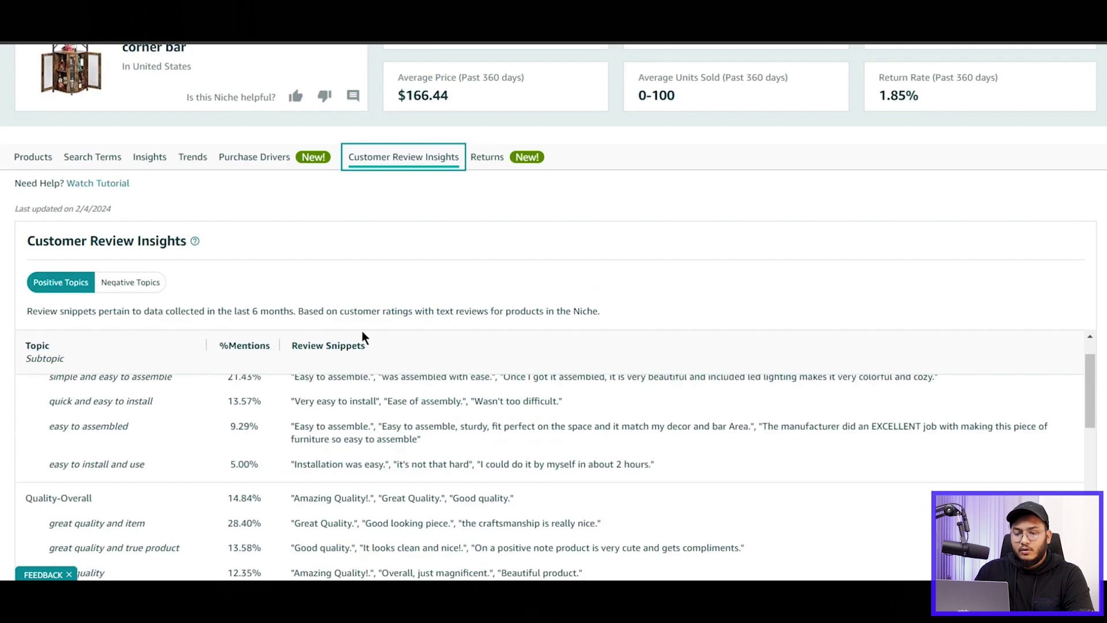
scroll(361, 334, "up", 2)
left_click(519, 161)
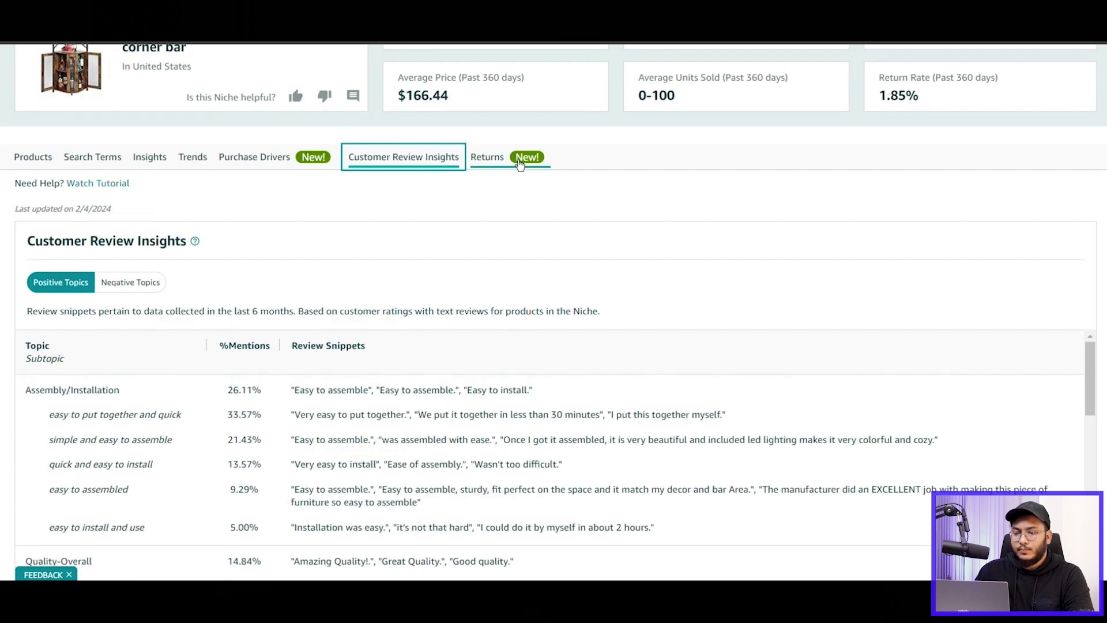
Step: Return to the corner bar Products tab listing 91 top clicked products
left_click(37, 158)
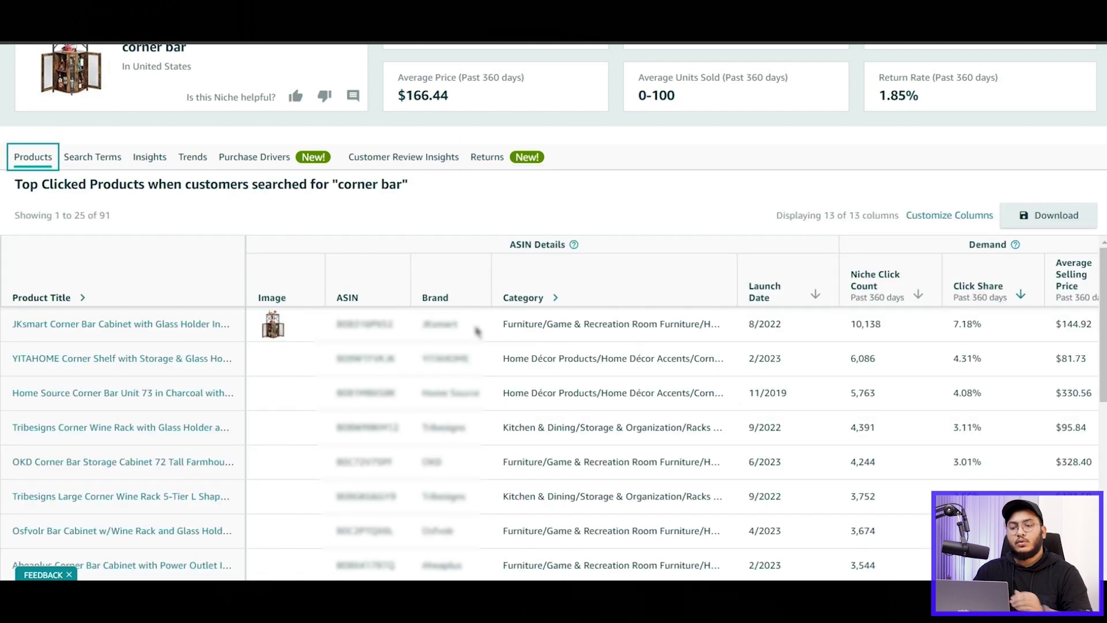
scroll(514, 322, "down", 2)
scroll(516, 346, "up", 2)
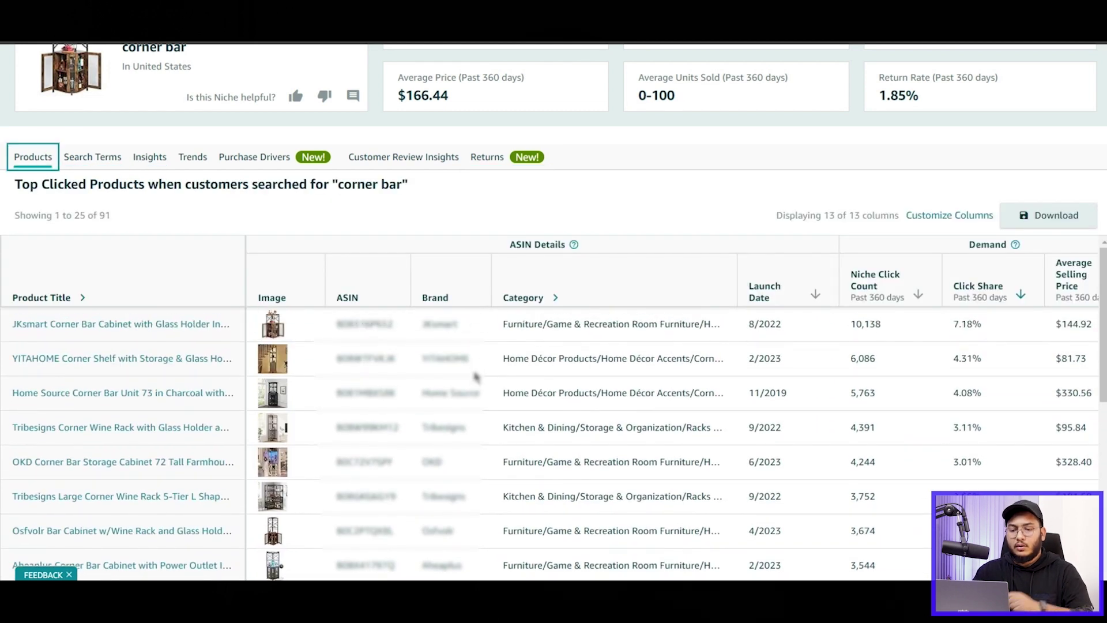
scroll(792, 362, "down", 3)
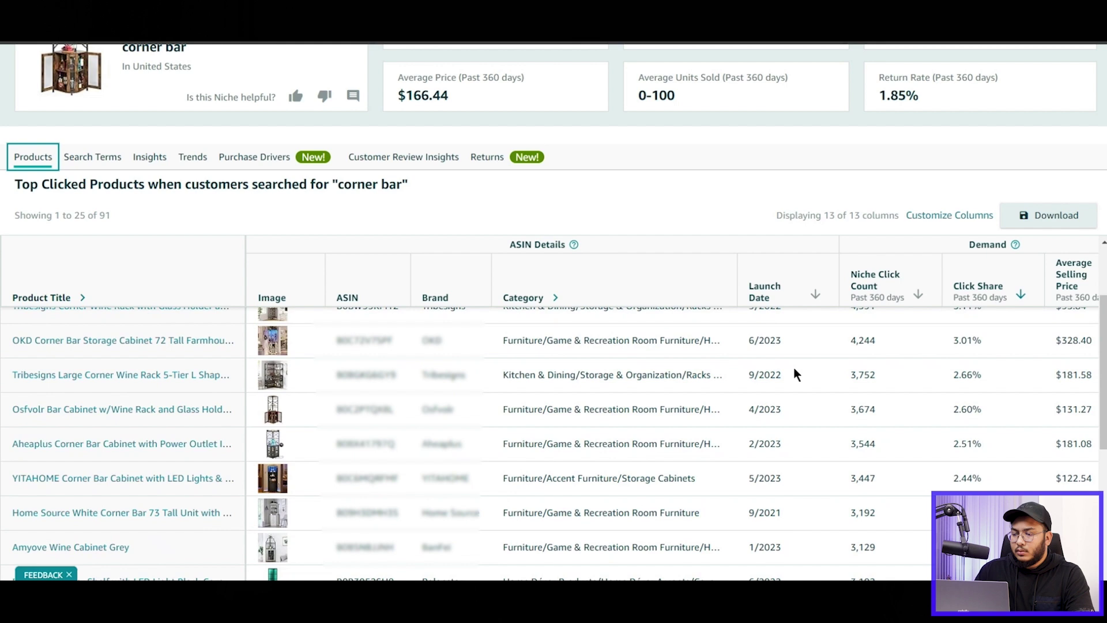
scroll(793, 365, "up", 3)
scroll(1092, 356, "down", 2)
left_click_drag(745, 510, 963, 513)
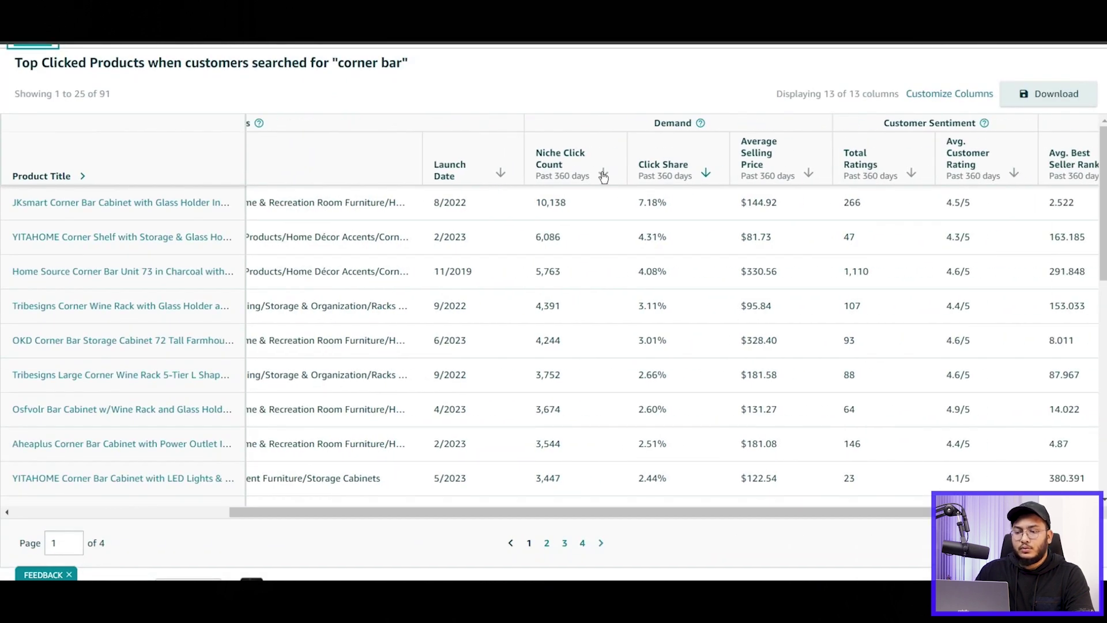
left_click_drag(842, 511, 943, 512)
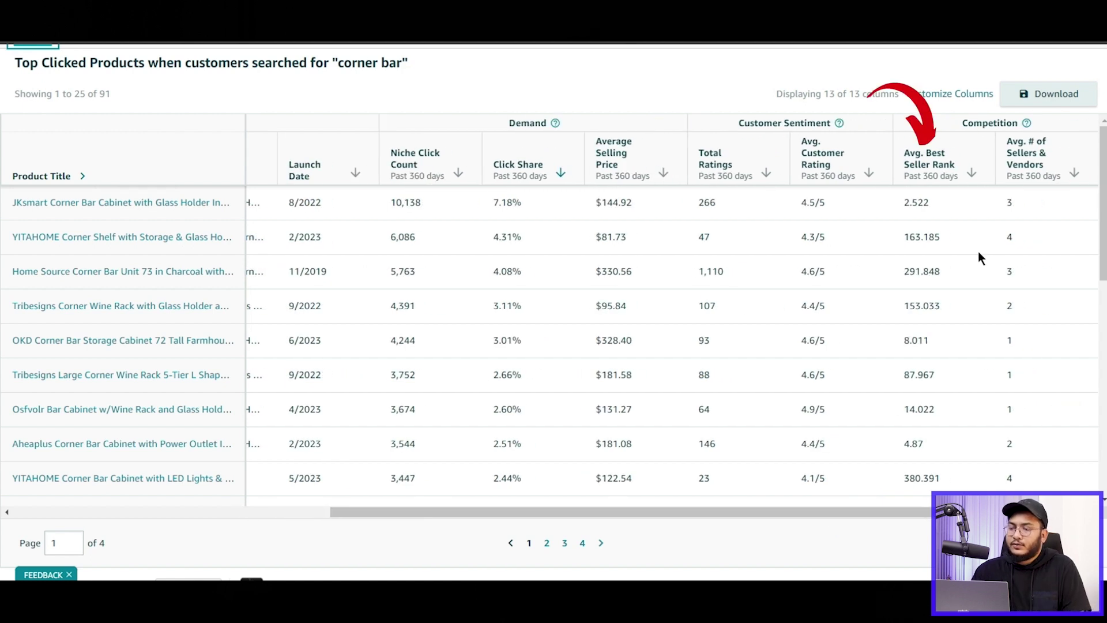
Step: Sort products by Avg. Best Seller Rank ascending, led by 2.522, and select the first ASIN
left_click(972, 173)
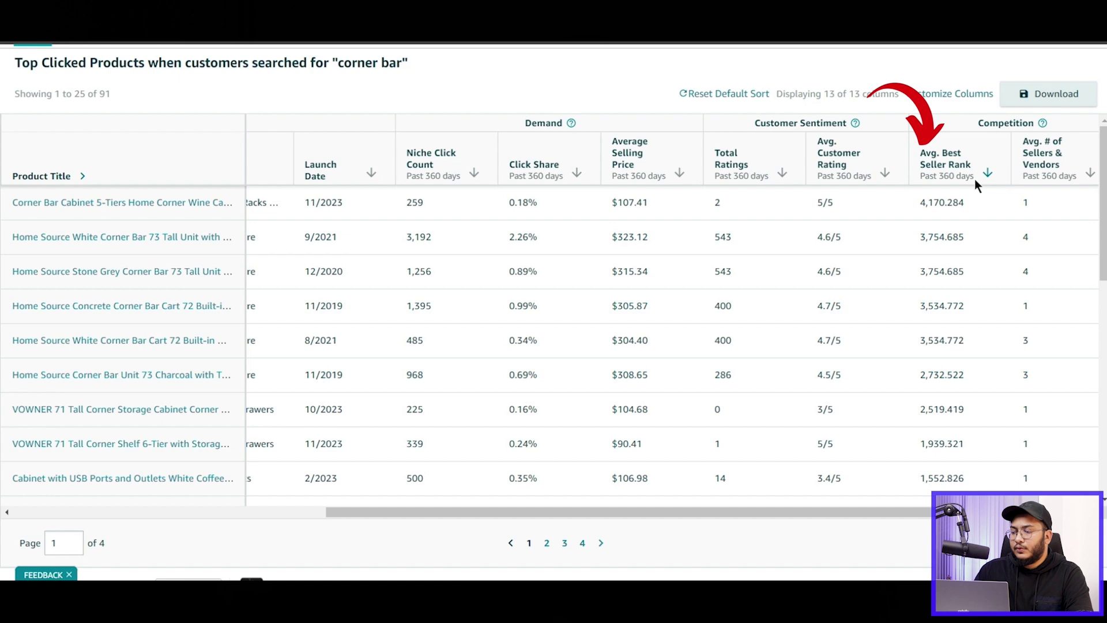
left_click(988, 174)
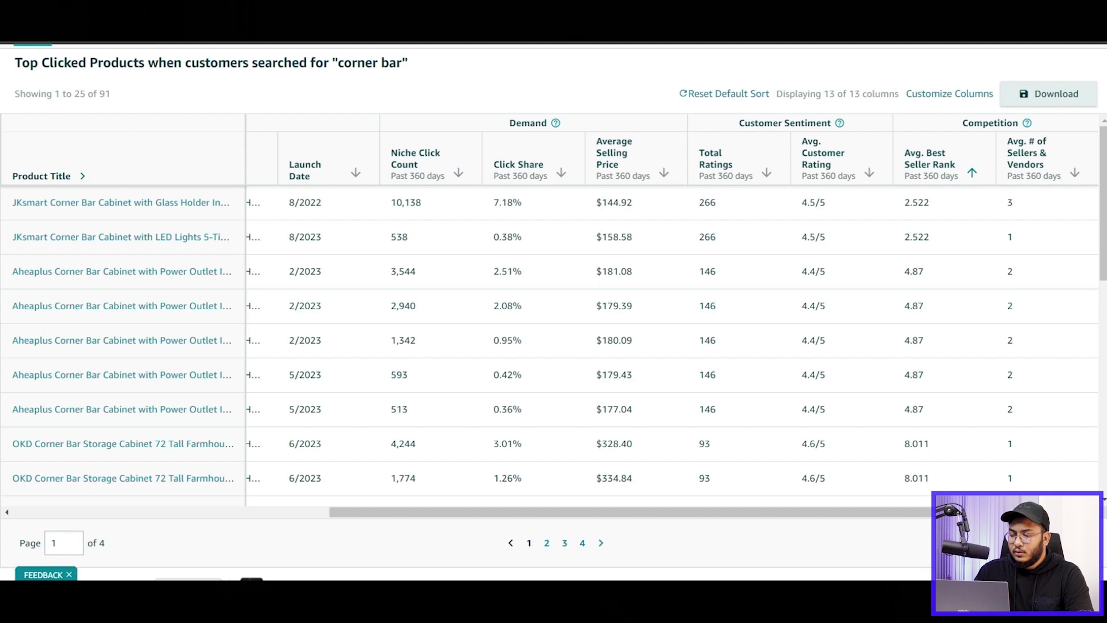
left_click_drag(872, 513, 534, 521)
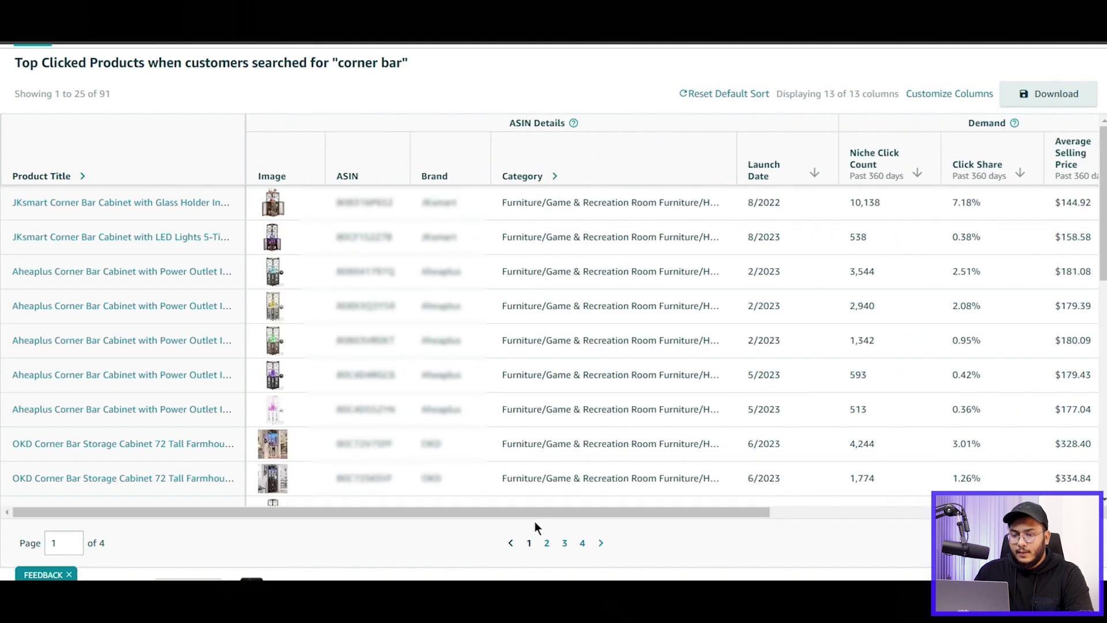
double_click(364, 202)
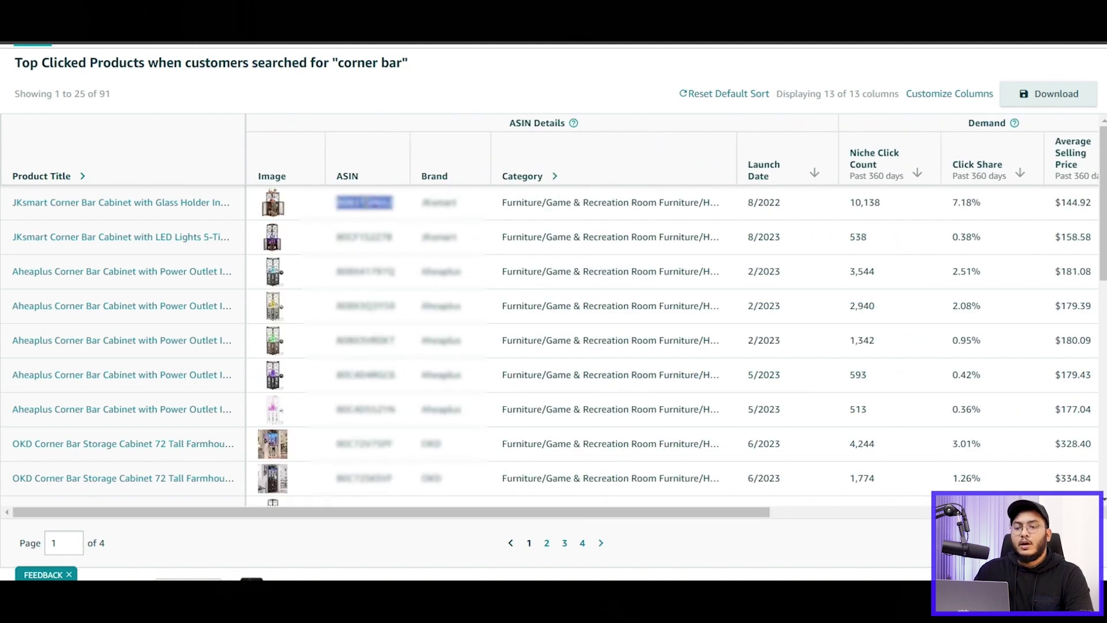